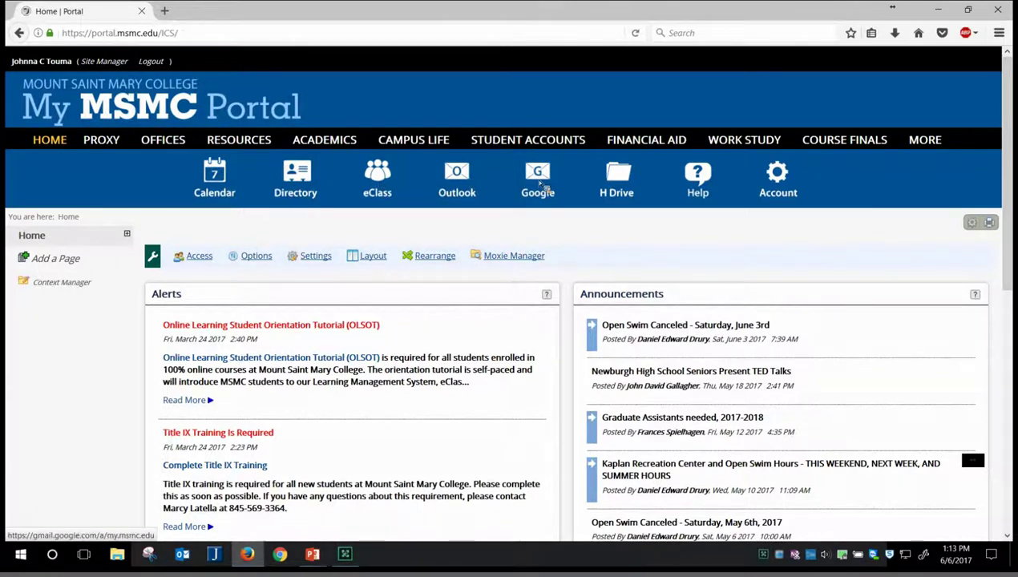
Step: Open the college MountMail (Gmail) inbox in a new tab from the portal's Google quick link
left_click(538, 183)
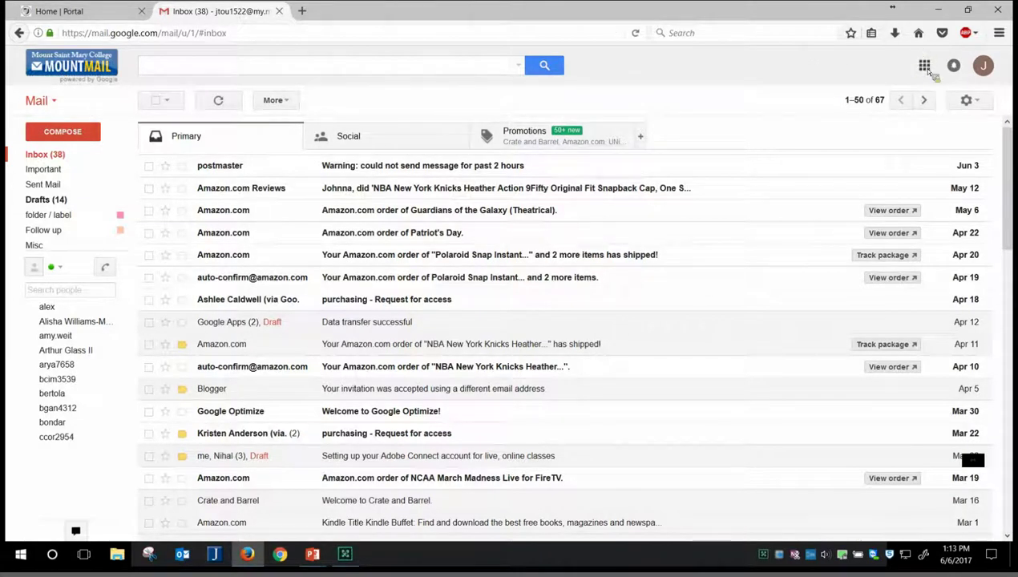
Step: Launch Google Drive (My Drive) from Gmail's Google apps launcher
left_click(927, 70)
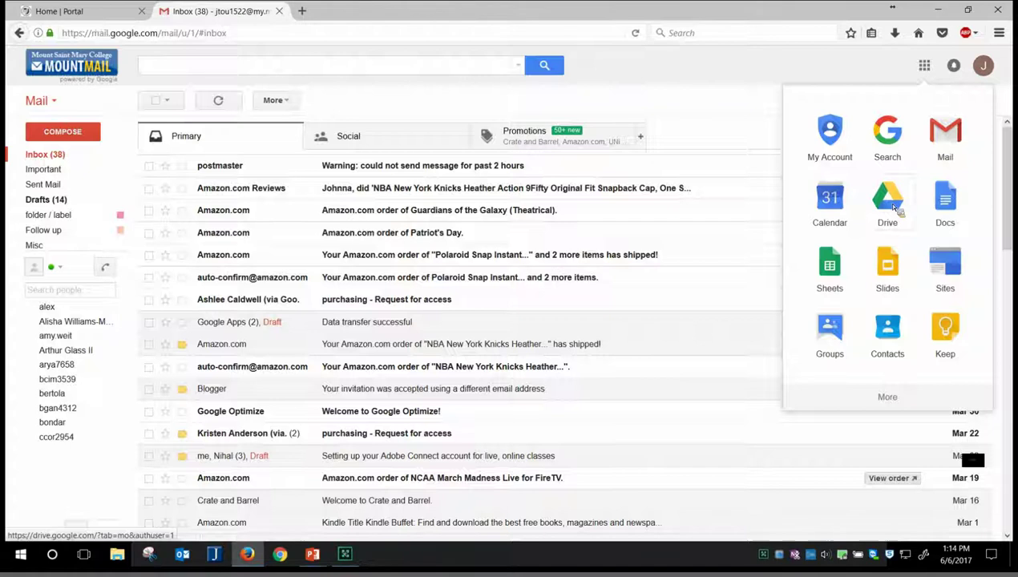
left_click(895, 208)
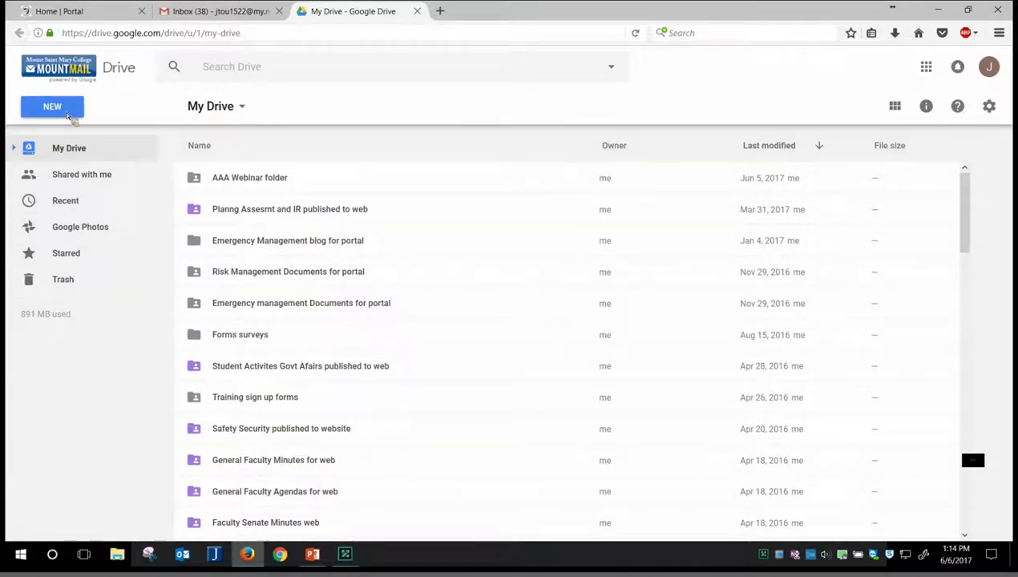
left_click(67, 117)
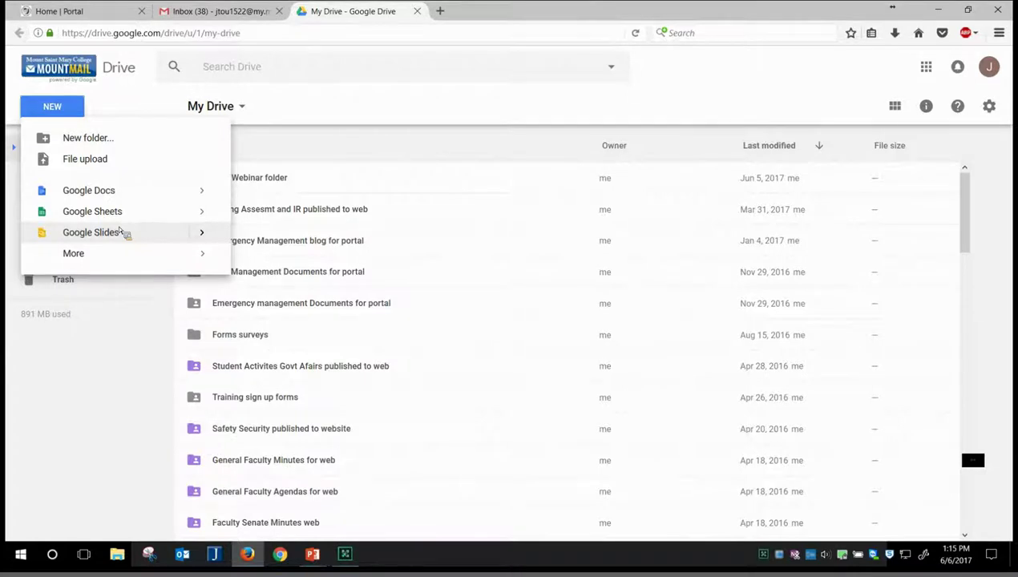
mouse_move(117, 253)
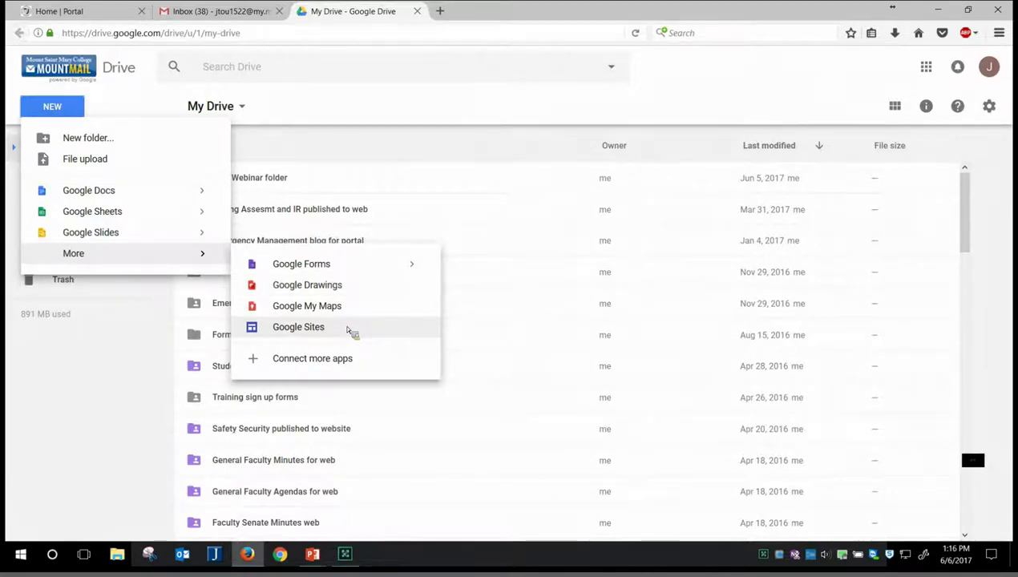
left_click(120, 367)
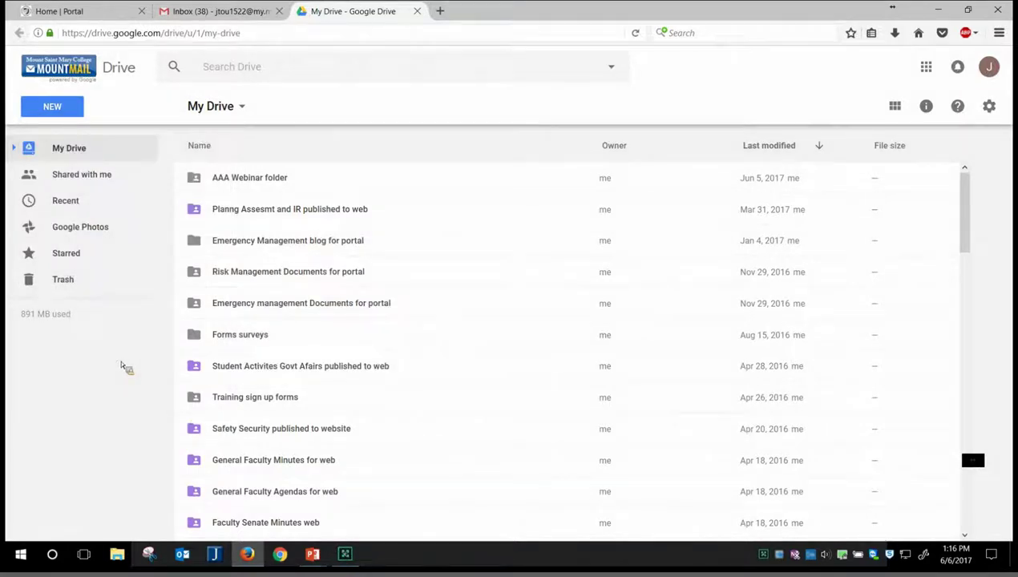
Step: Open the AAA Webinar folder and start a new Google Docs document inside it
left_click(247, 183)
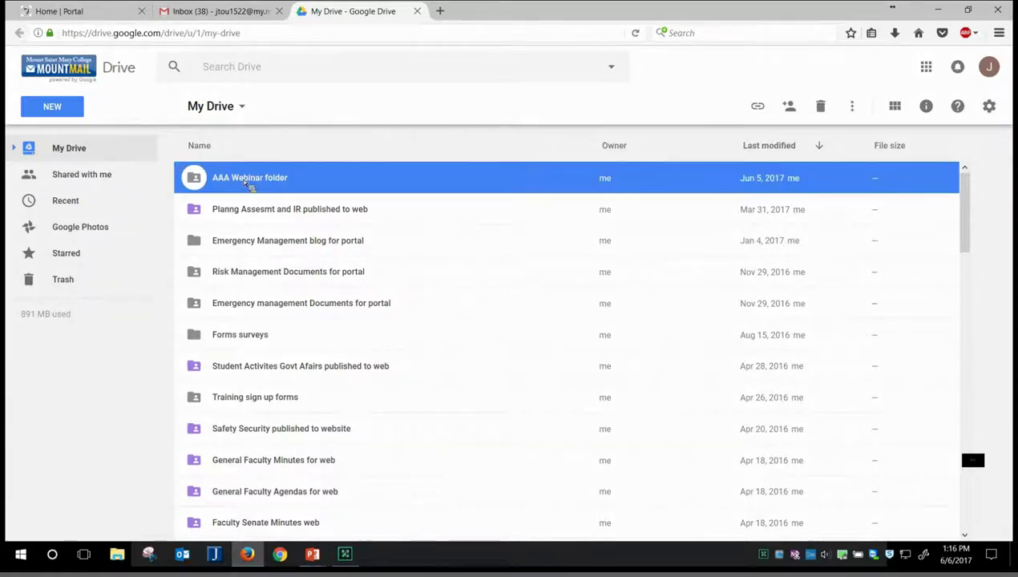
double_click(246, 183)
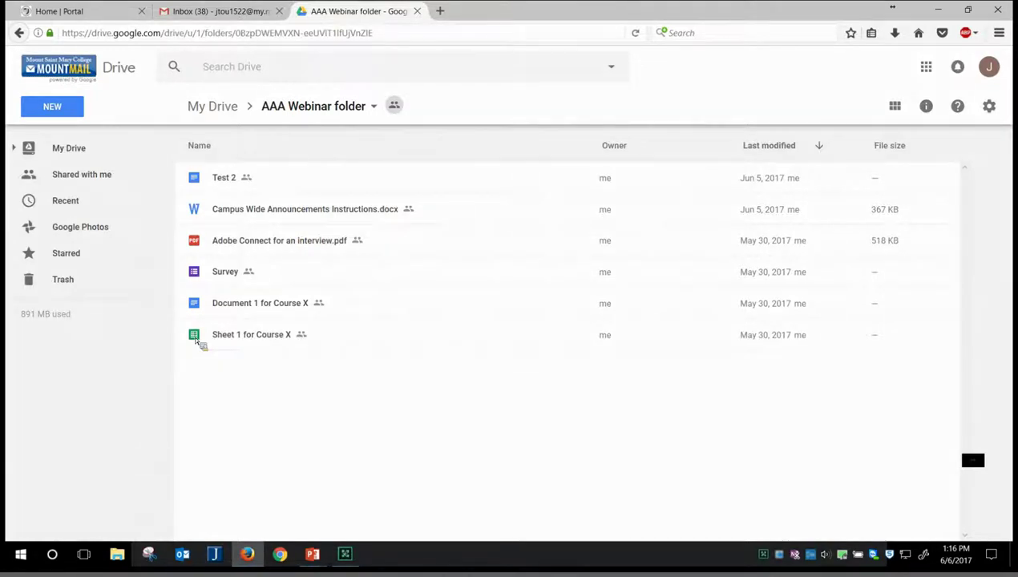
left_click(66, 110)
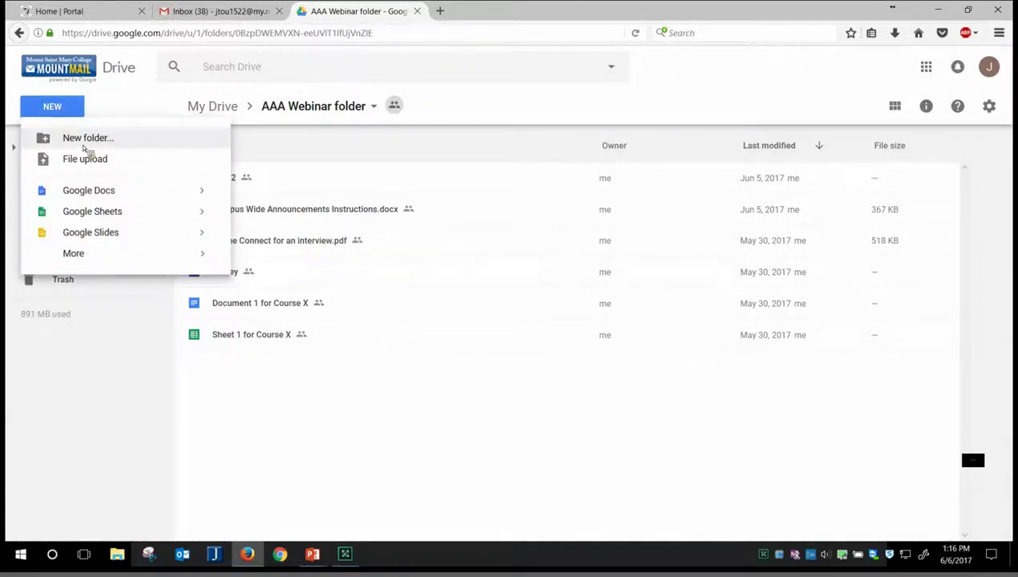
left_click(90, 194)
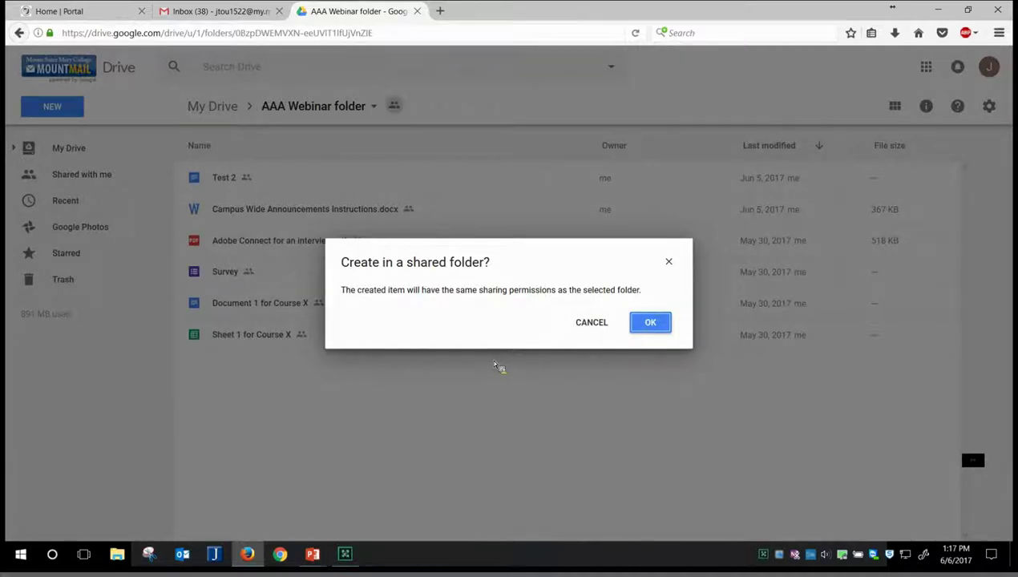
Step: Accept the shared-folder permissions and start writing in the blank Untitled document
left_click(653, 322)
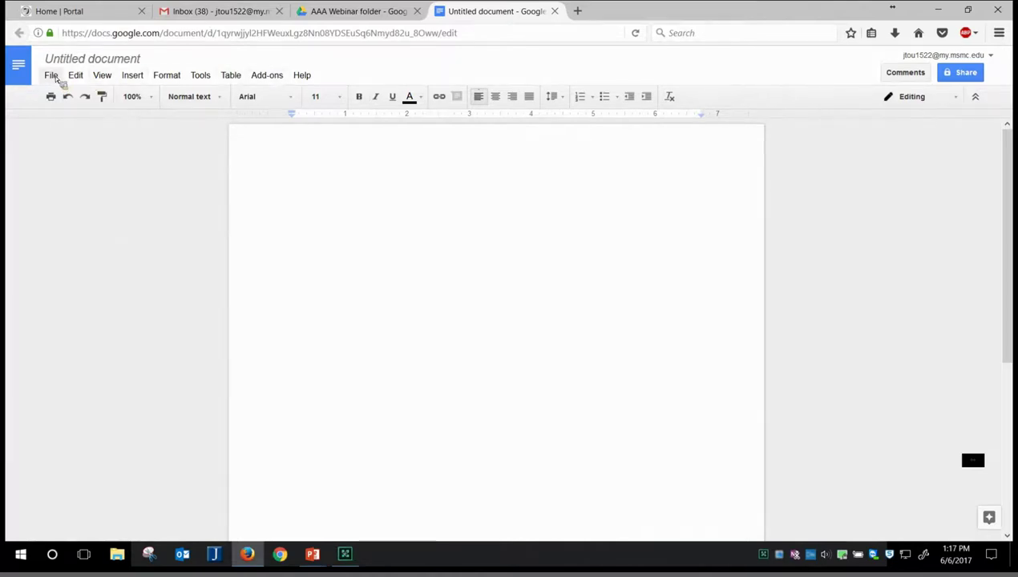
left_click(53, 77)
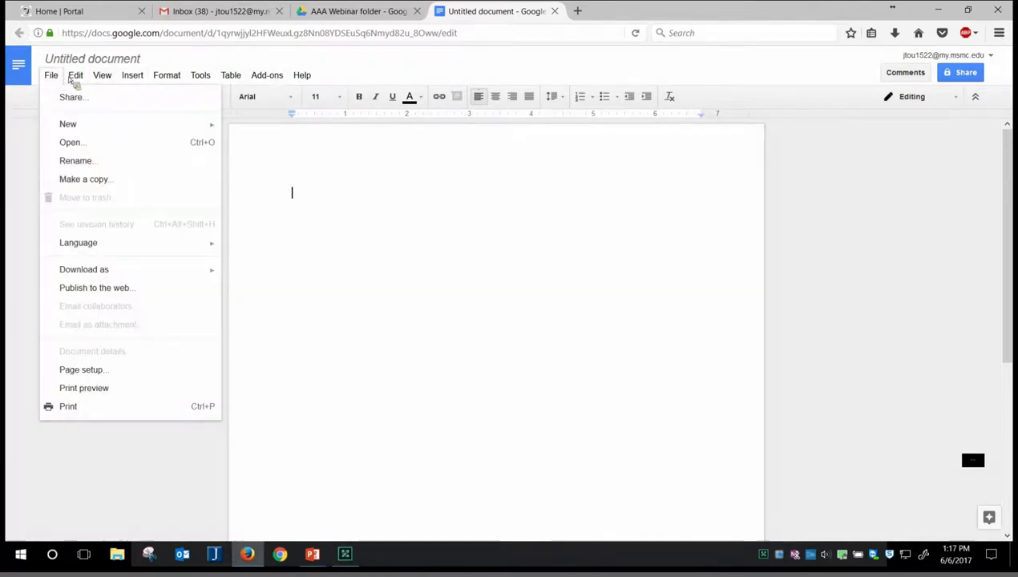
mouse_move(78, 76)
mouse_move(108, 81)
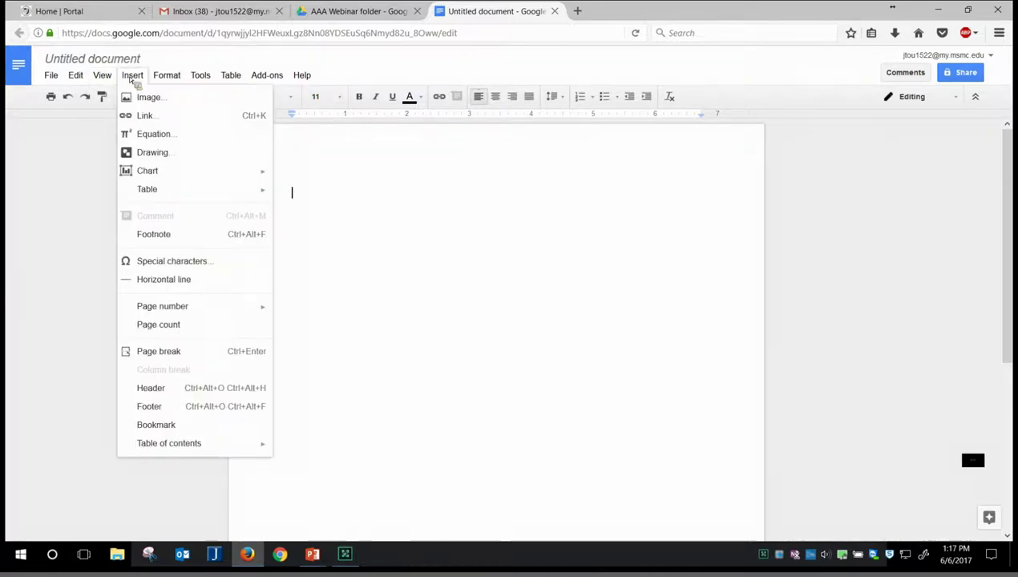
mouse_move(170, 81)
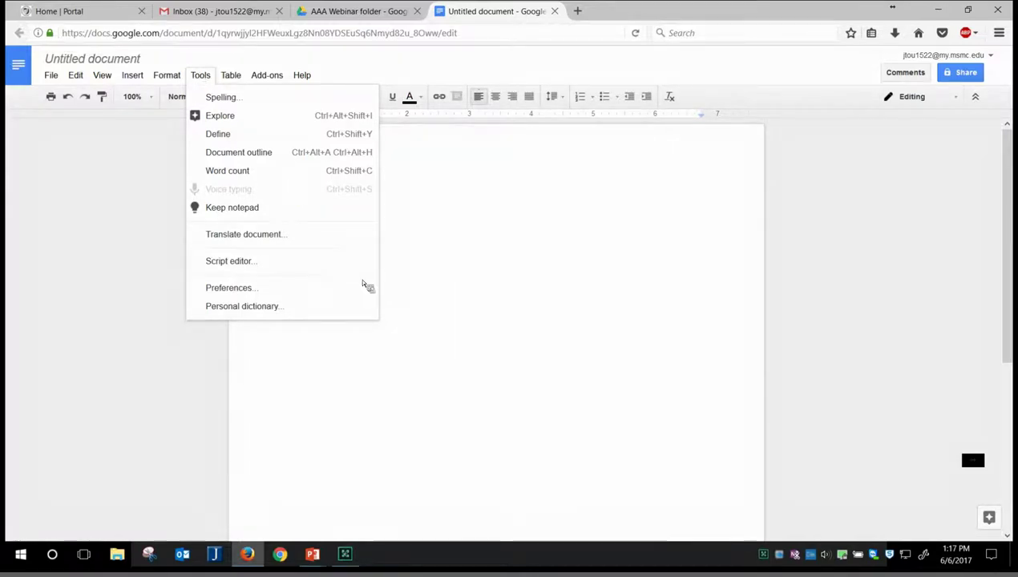
left_click(434, 215)
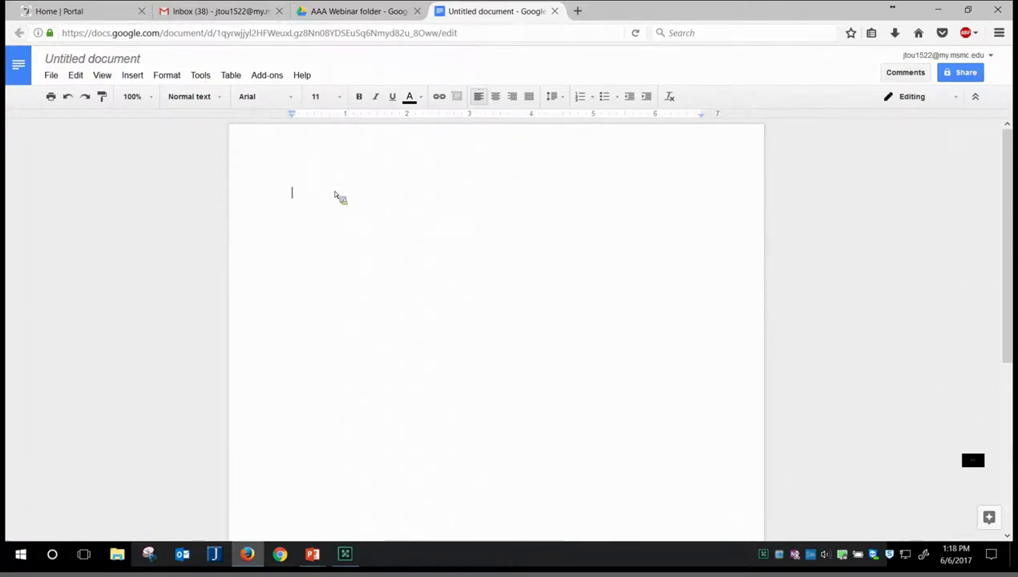
Step: Type two placeholder lines, 'nnnnnnnnnnnnnnnnnn' and 'mmmmmmmmmmm'
type("nnnnnnnnnnnnnnnnnn")
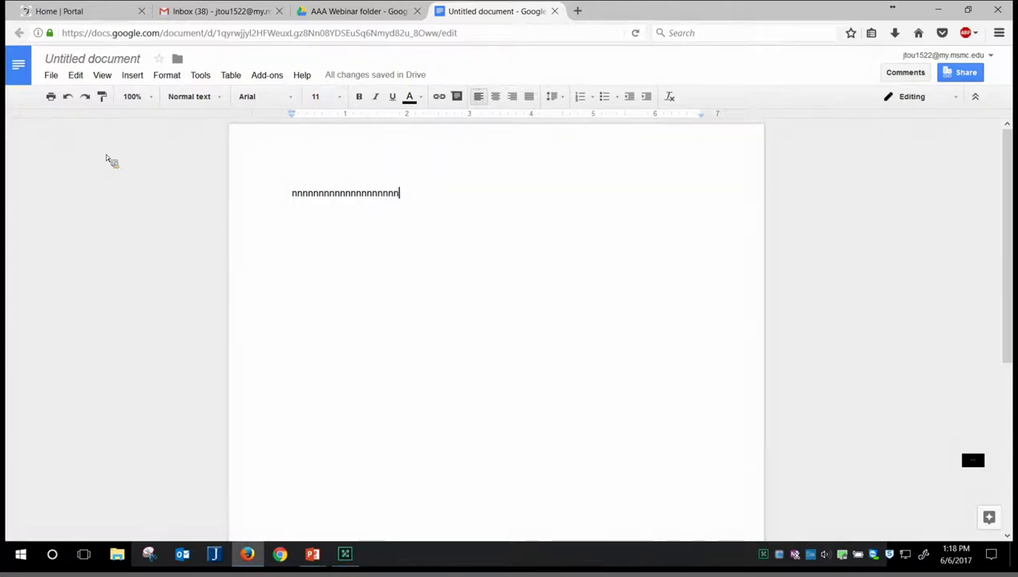
key("Return")
type("mm")
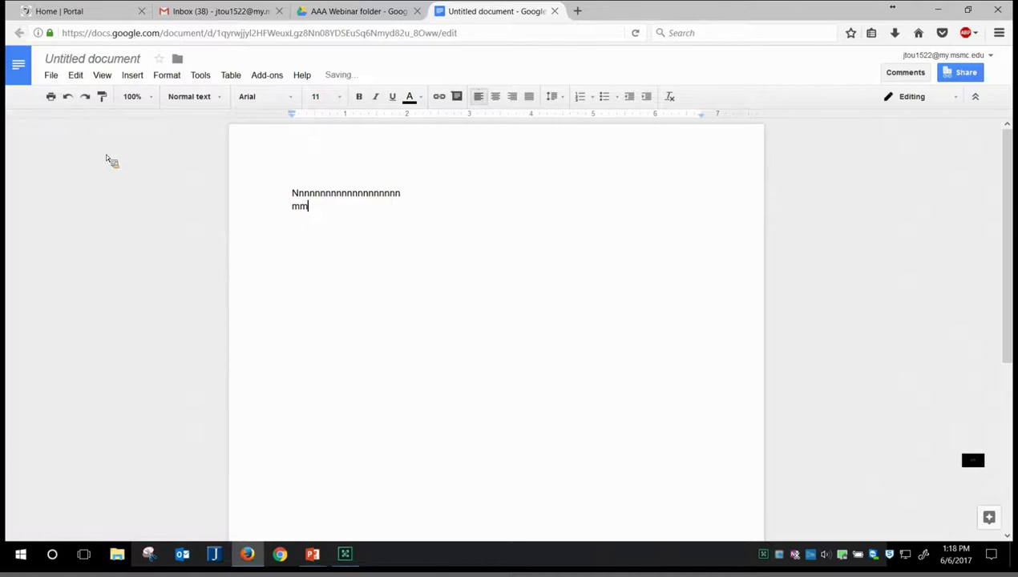
type("mmmmmmmmm")
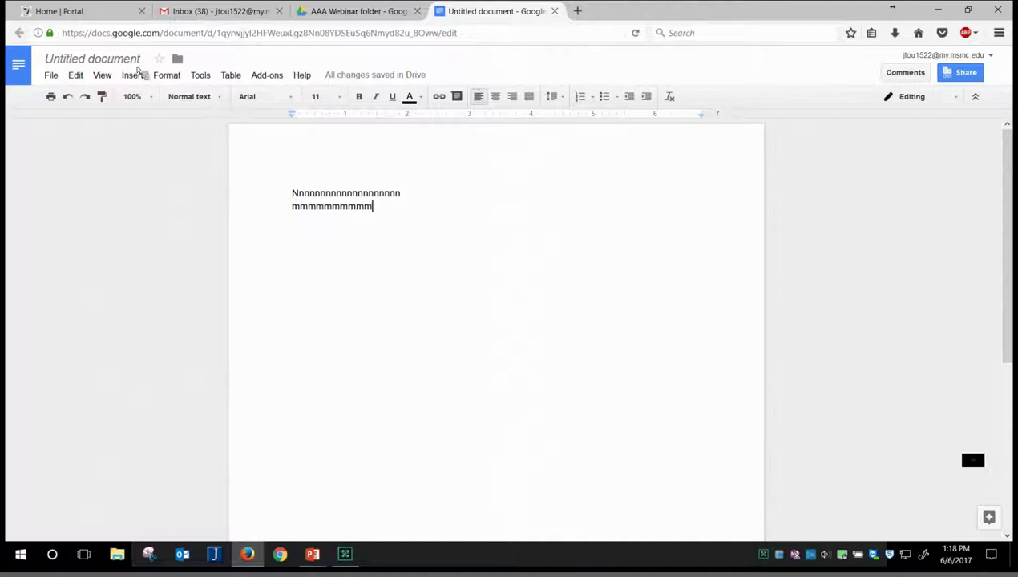
Step: Rename the document to 'test'
left_click(88, 63)
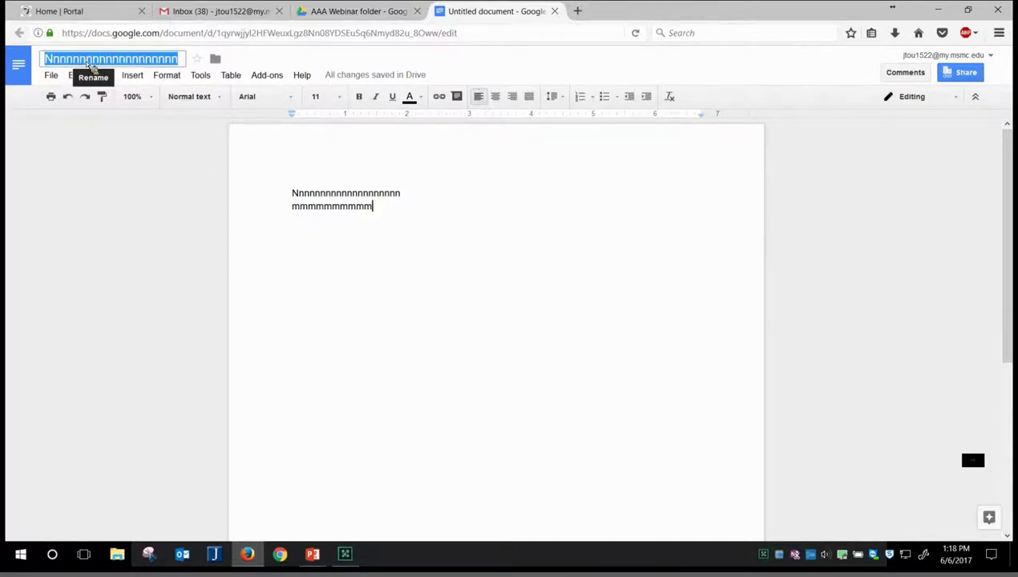
type("test")
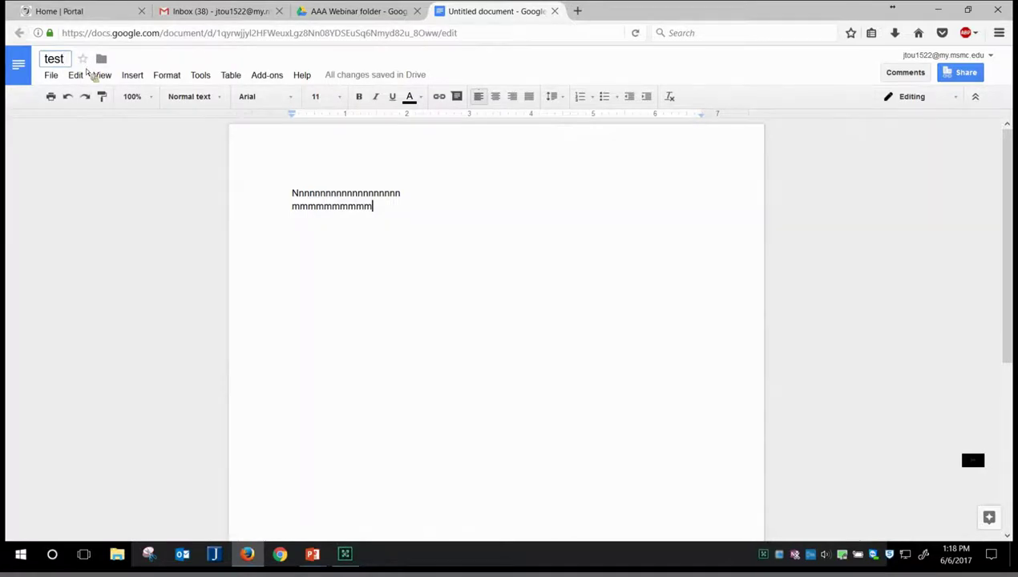
left_click(95, 183)
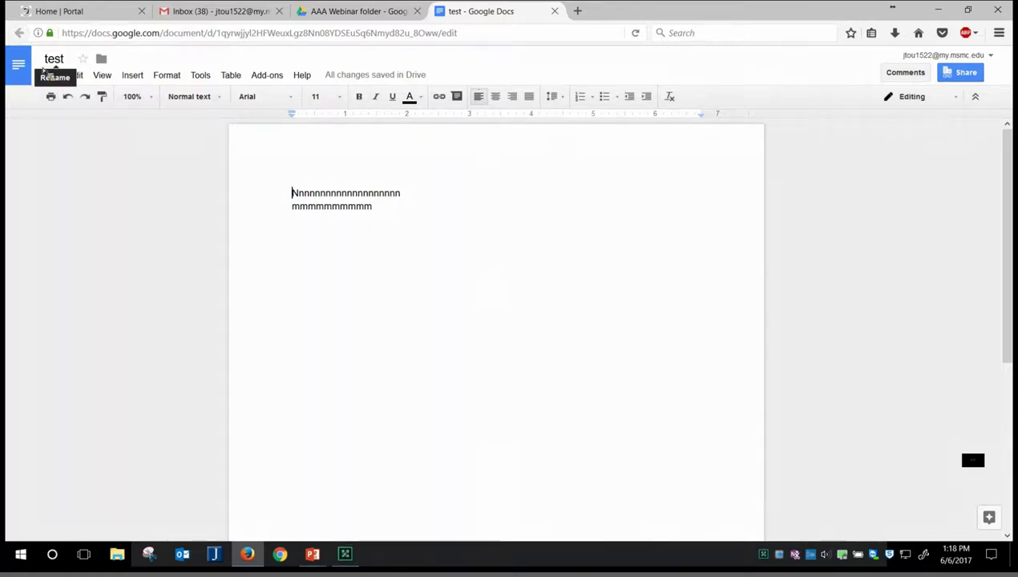
Step: Close the document, reopen 'test' from the AAA Webinar folder, and open its Share dialog
left_click(555, 12)
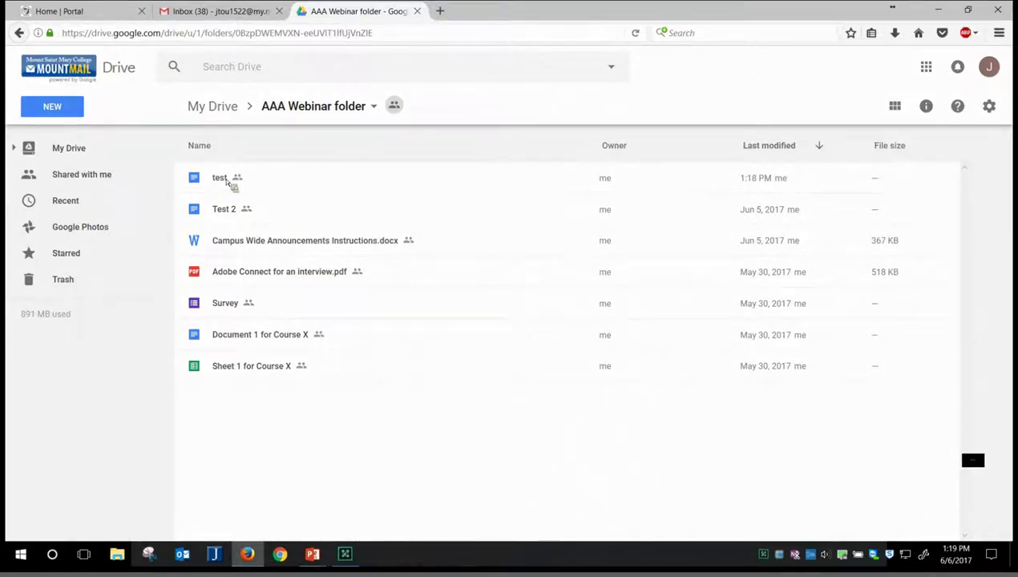
left_click(227, 182)
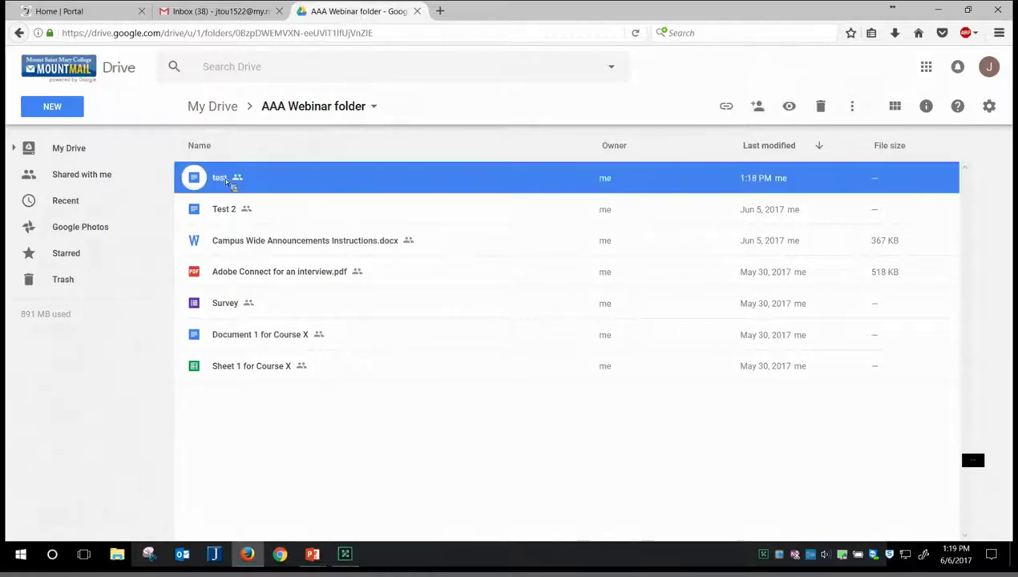
double_click(227, 181)
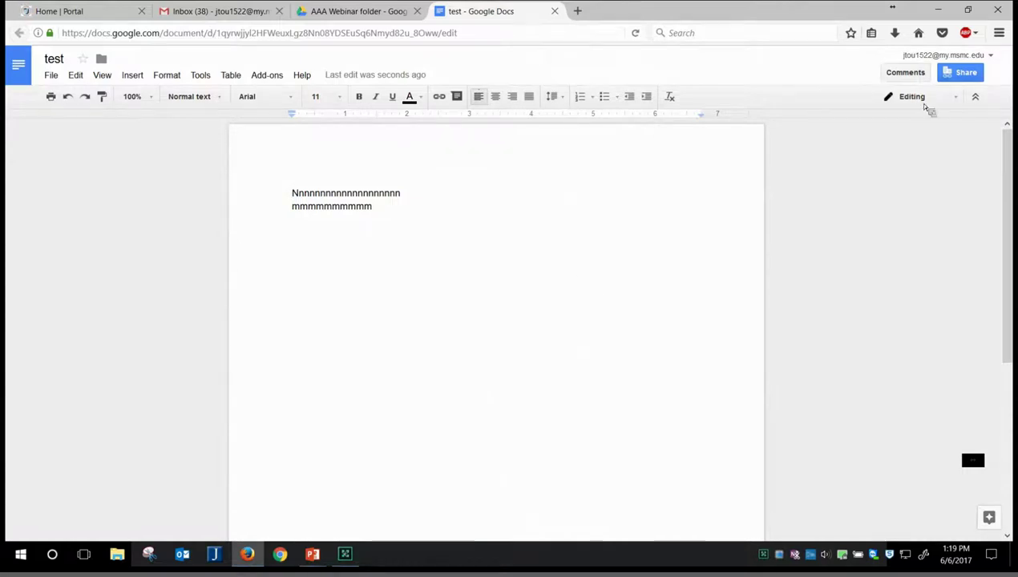
left_click(968, 77)
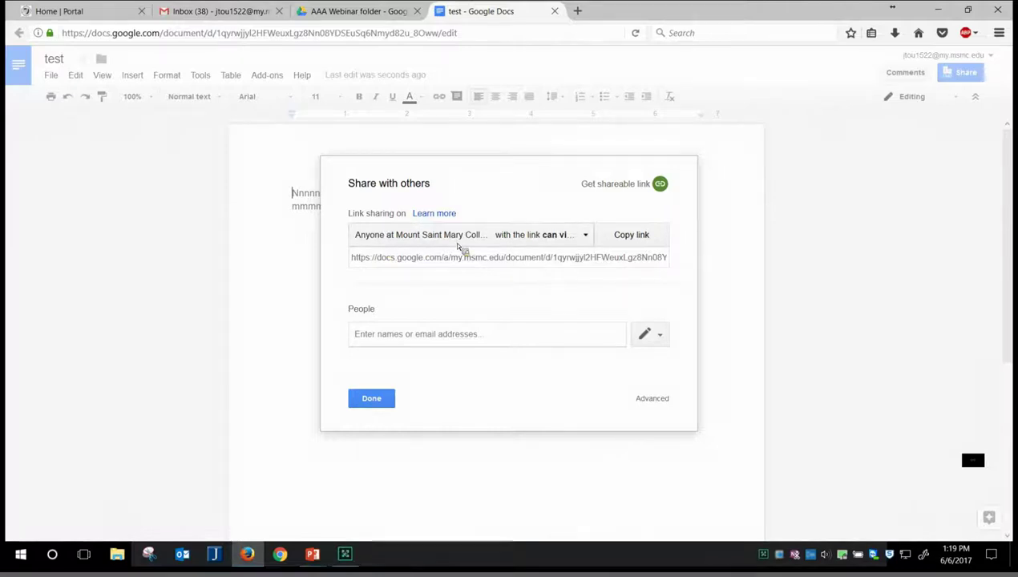
Step: Keep link access at 'Anyone at Mount Saint Mary College with the link can view'
left_click(591, 241)
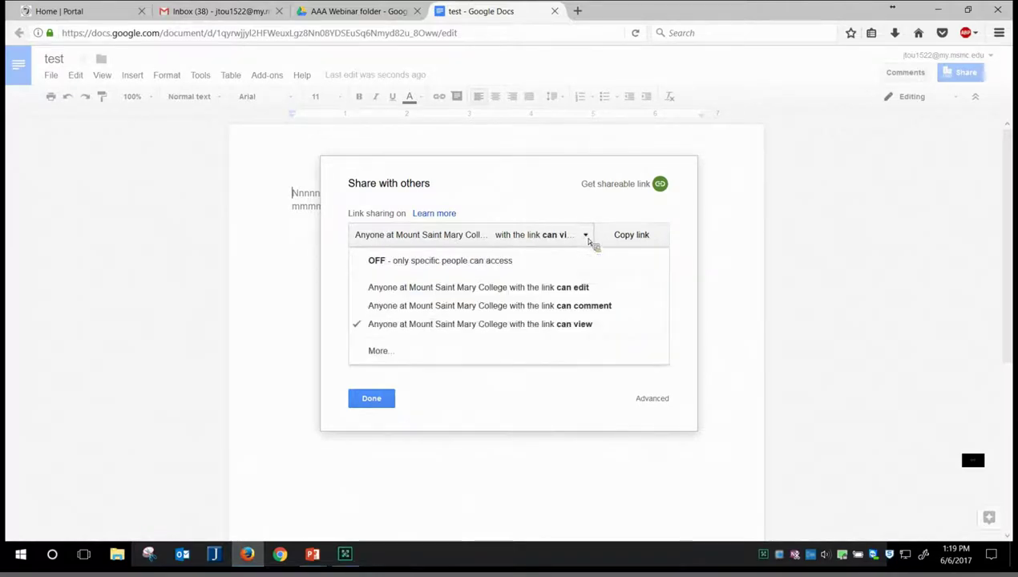
left_click(582, 326)
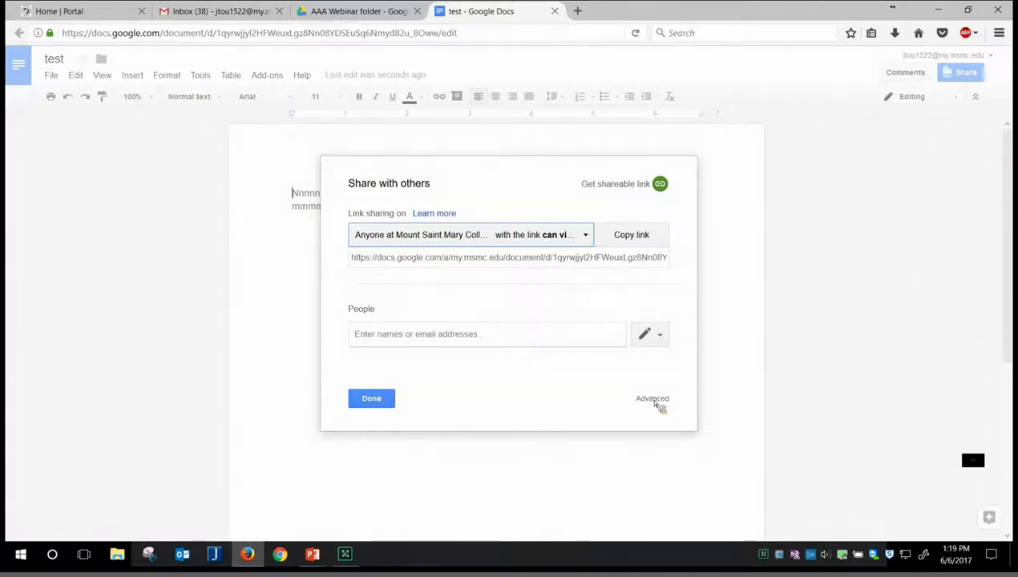
Step: Open the Advanced sharing settings and the Link sharing options listing all five access choices
left_click(653, 399)
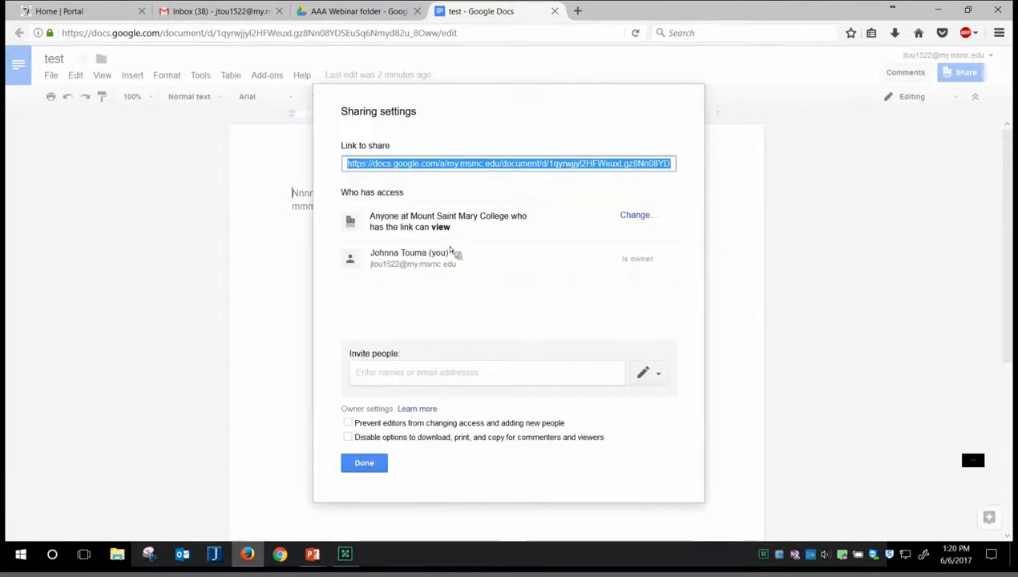
left_click(640, 220)
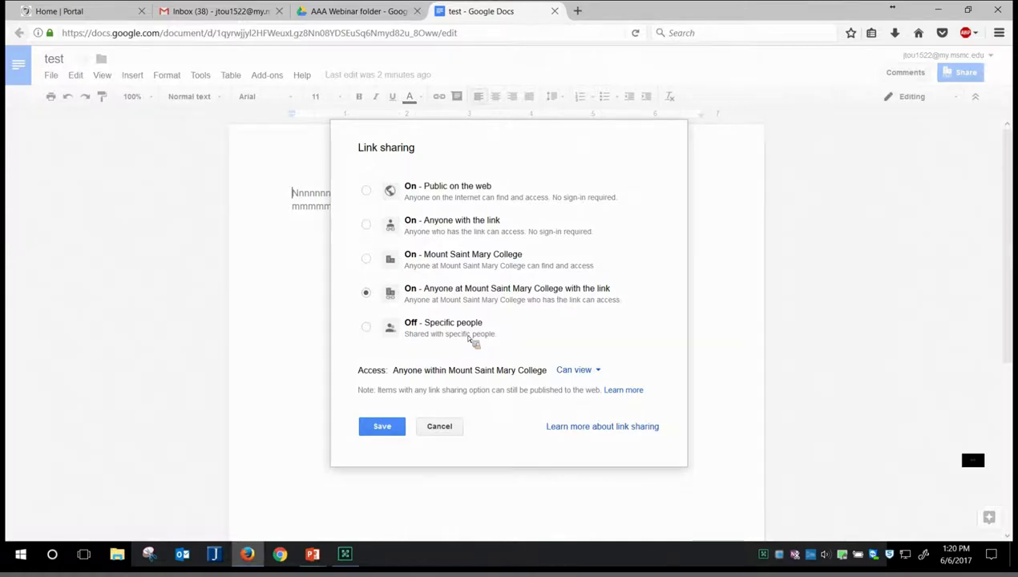
Step: Set link sharing to On for anyone at Mount Saint Mary College with the link, Can view, and save
left_click(367, 327)
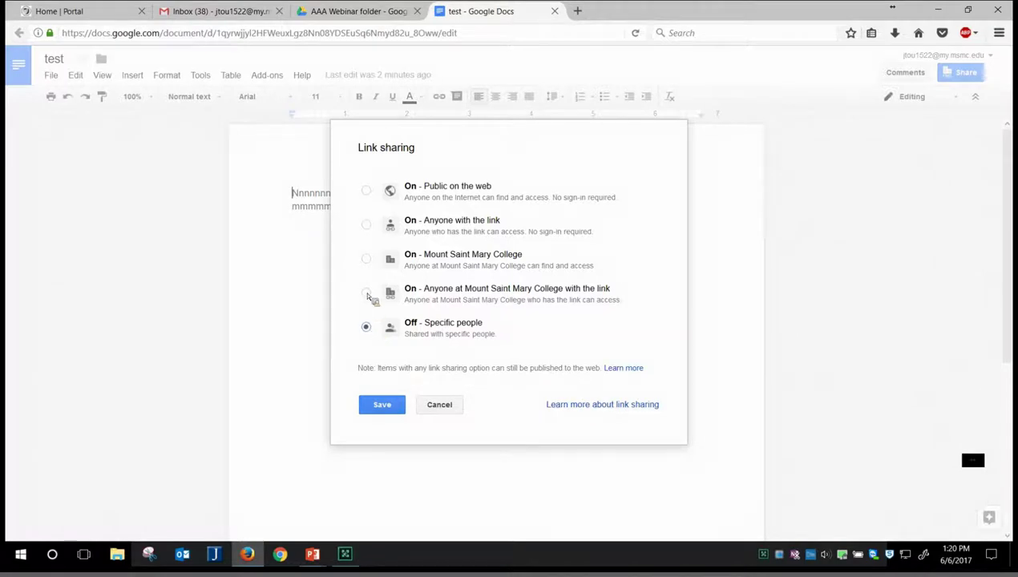
left_click(367, 293)
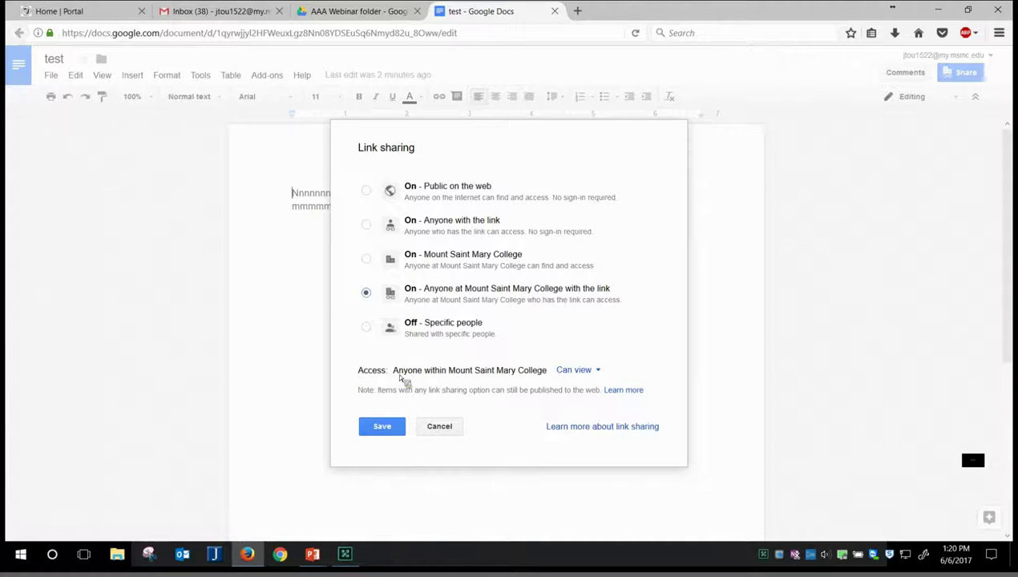
left_click(601, 375)
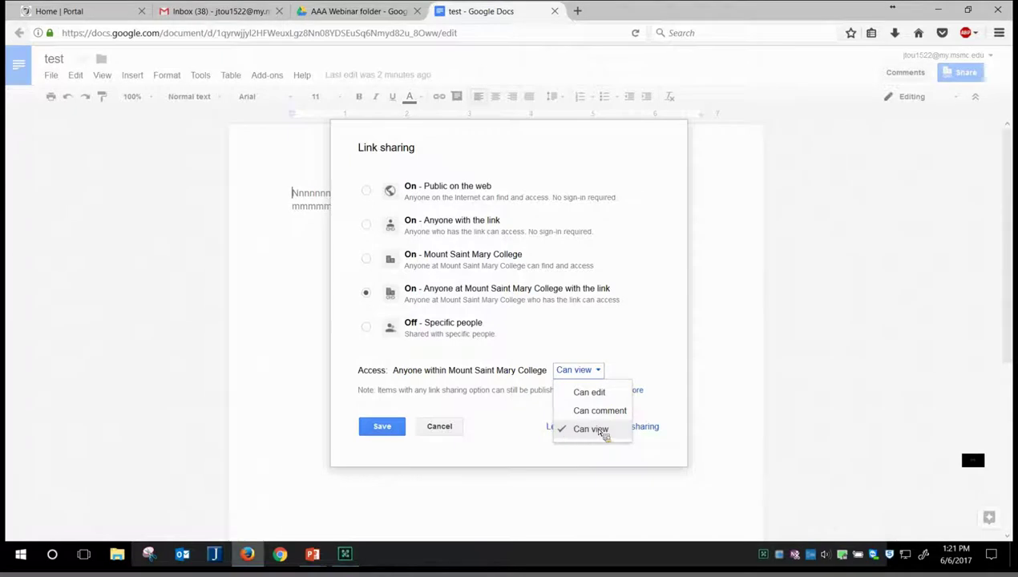
left_click(603, 431)
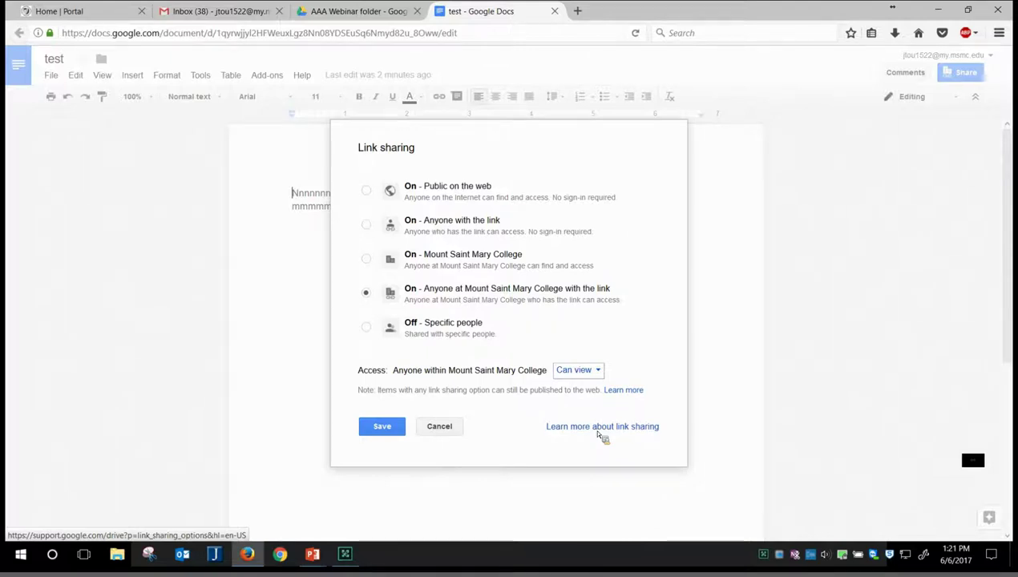
left_click(382, 427)
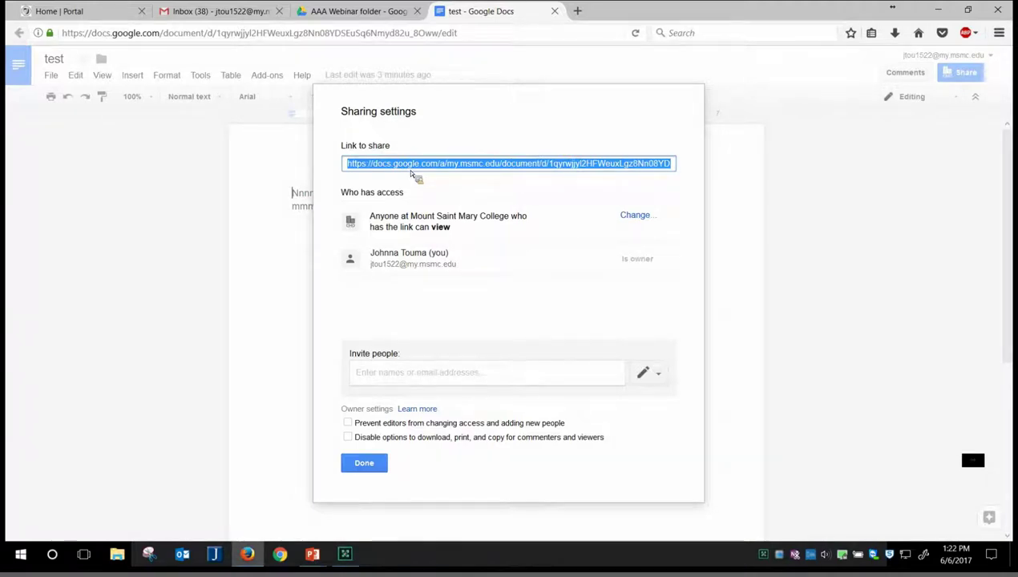
Step: Finish the sharing settings with Done and close the 'test - Google Docs' tab
left_click(365, 464)
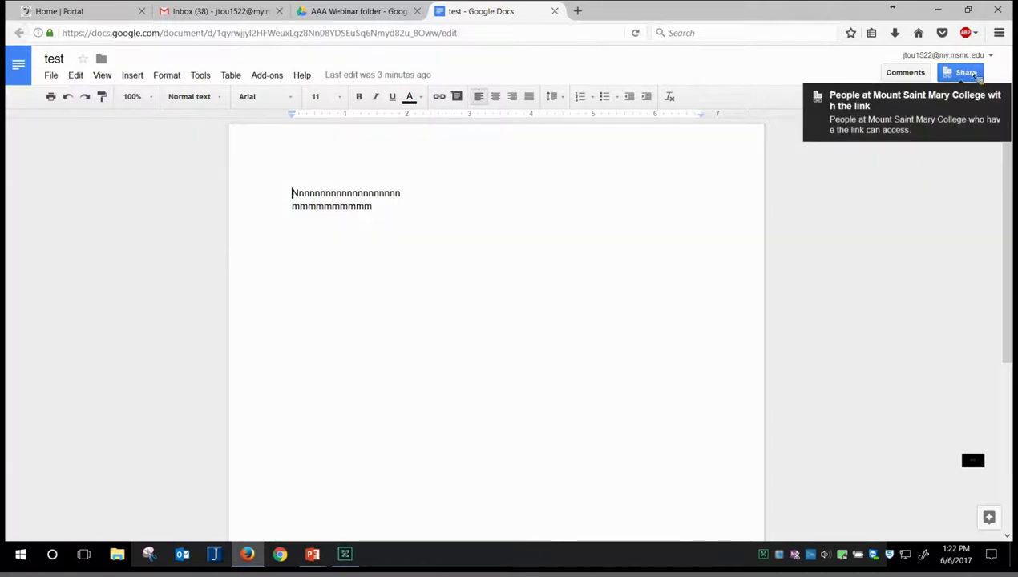
left_click(554, 11)
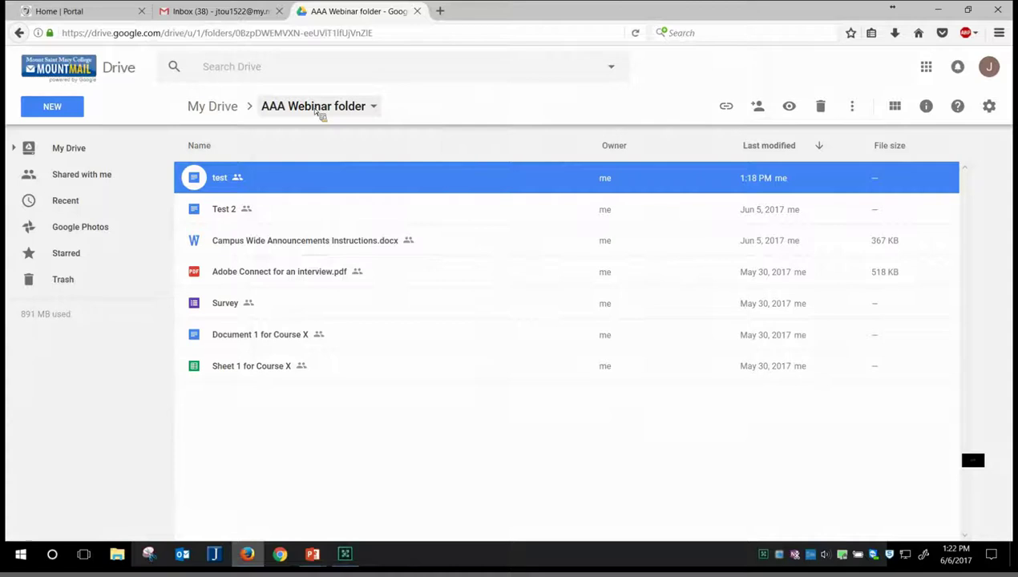
left_click(318, 109)
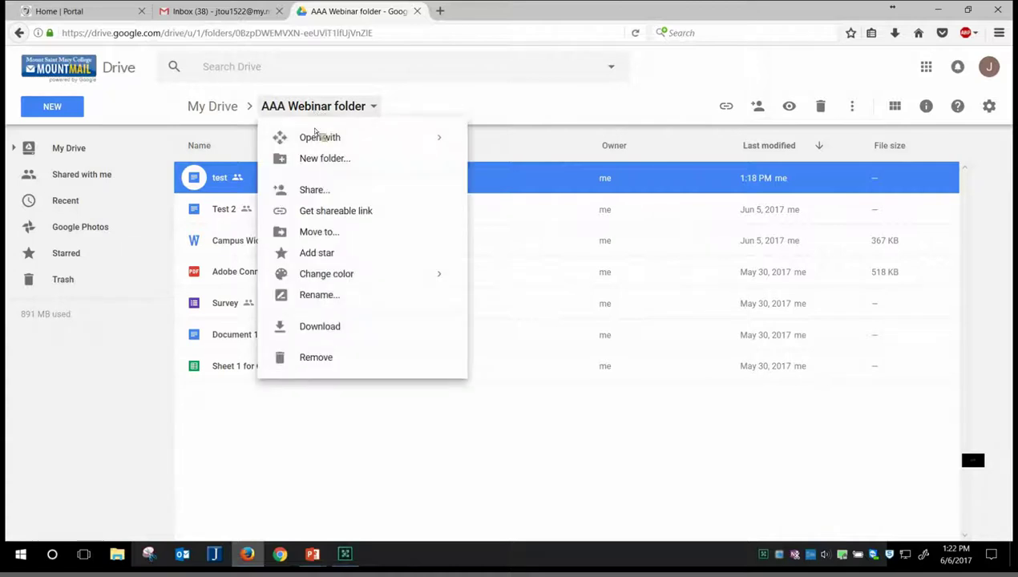
left_click(321, 190)
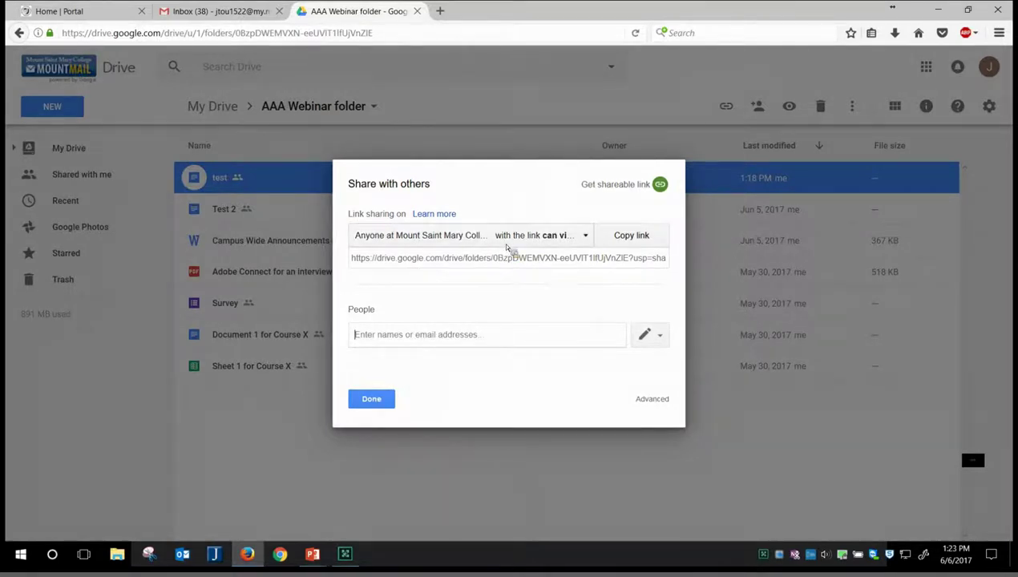
left_click(370, 398)
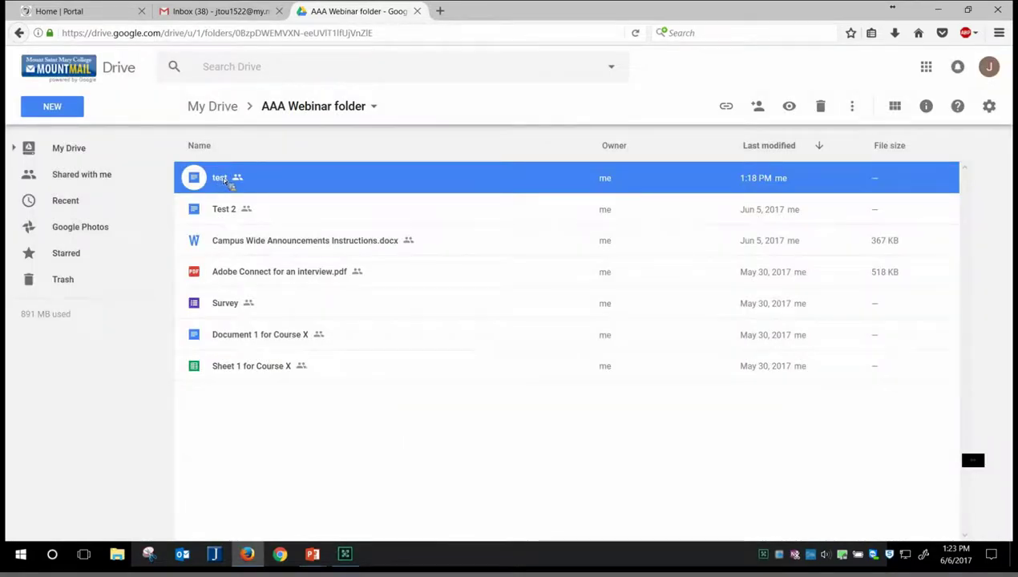
right_click(227, 181)
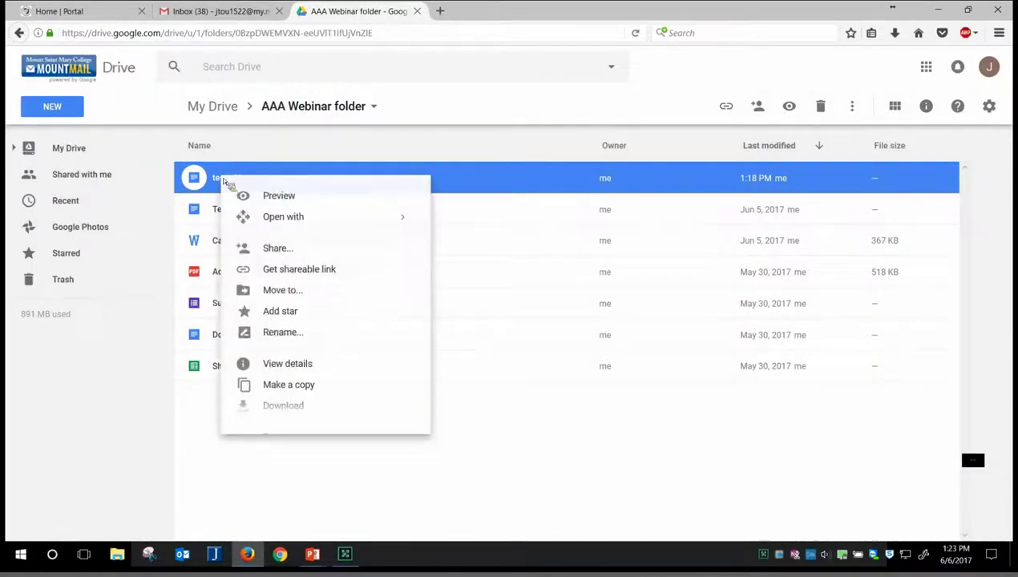
left_click(280, 250)
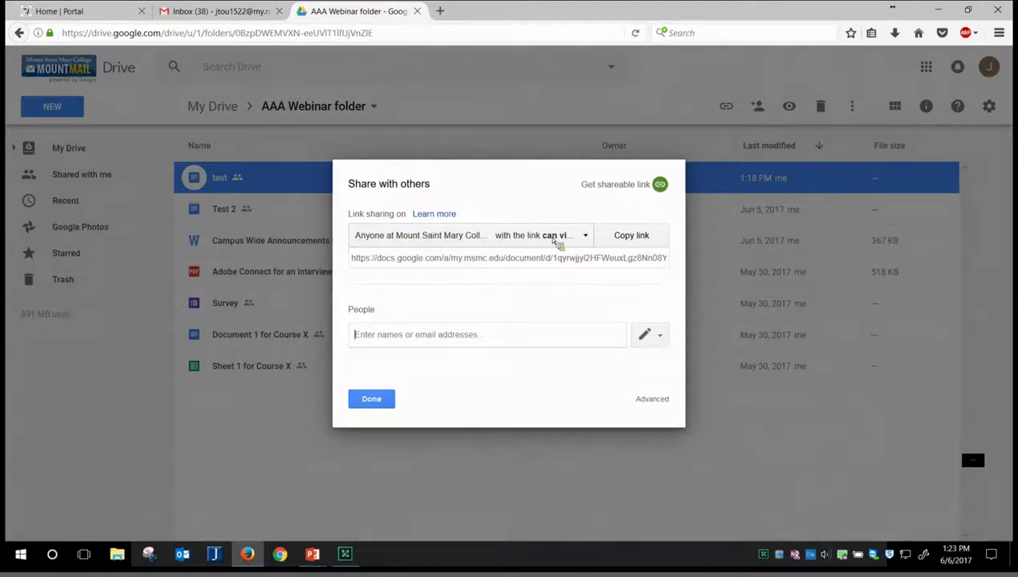
left_click(371, 399)
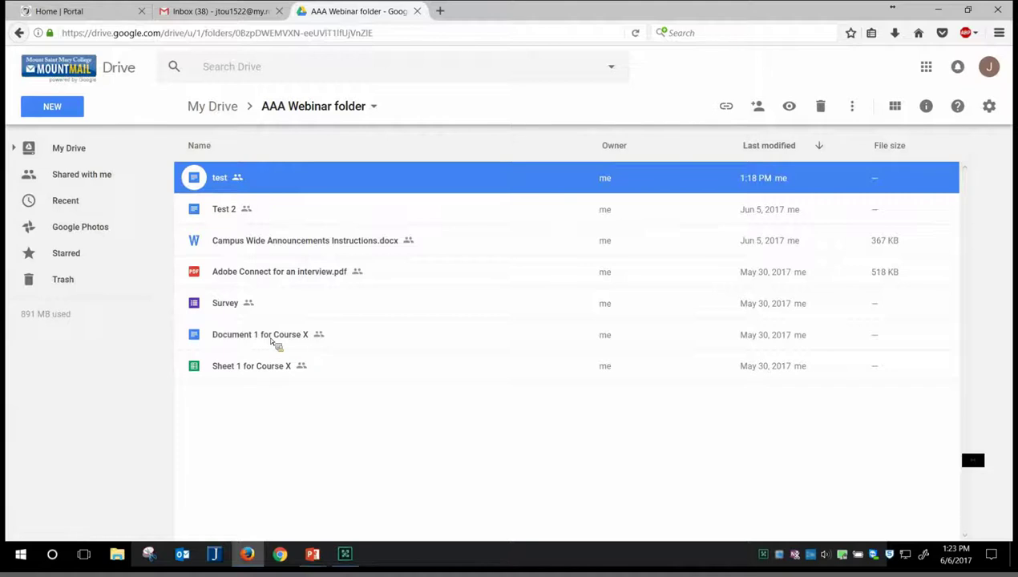
right_click(273, 341)
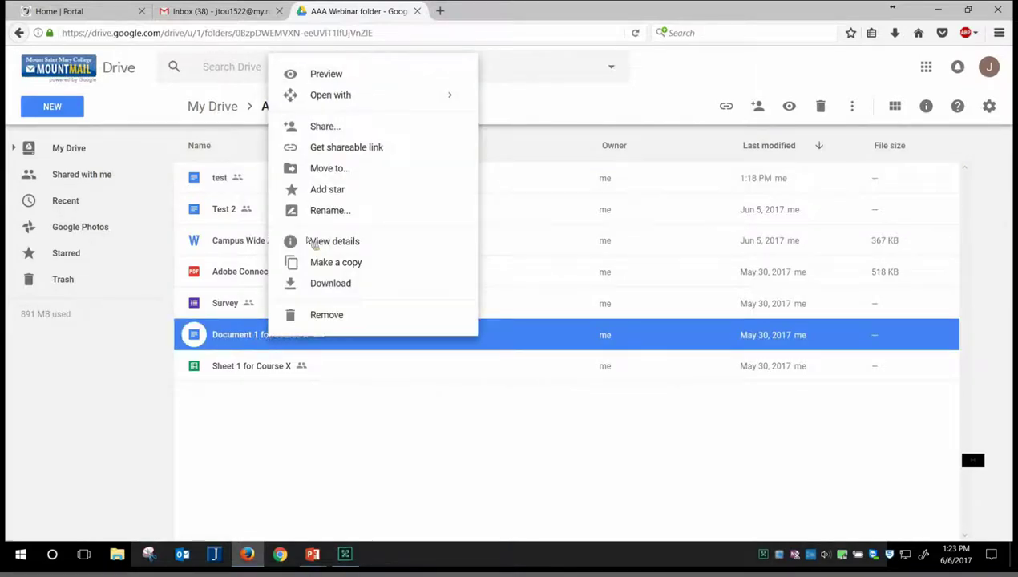
left_click(357, 133)
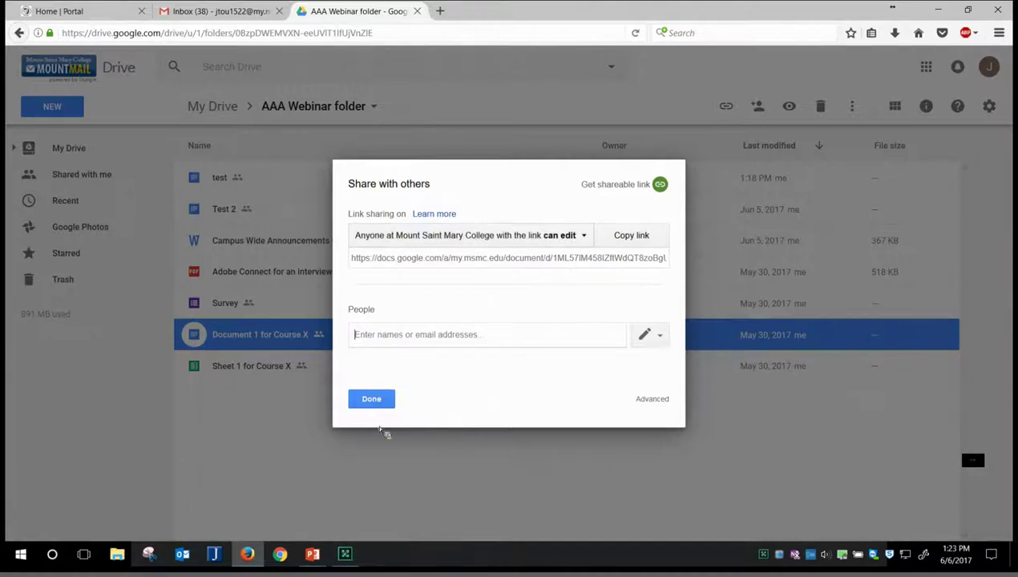
left_click(371, 399)
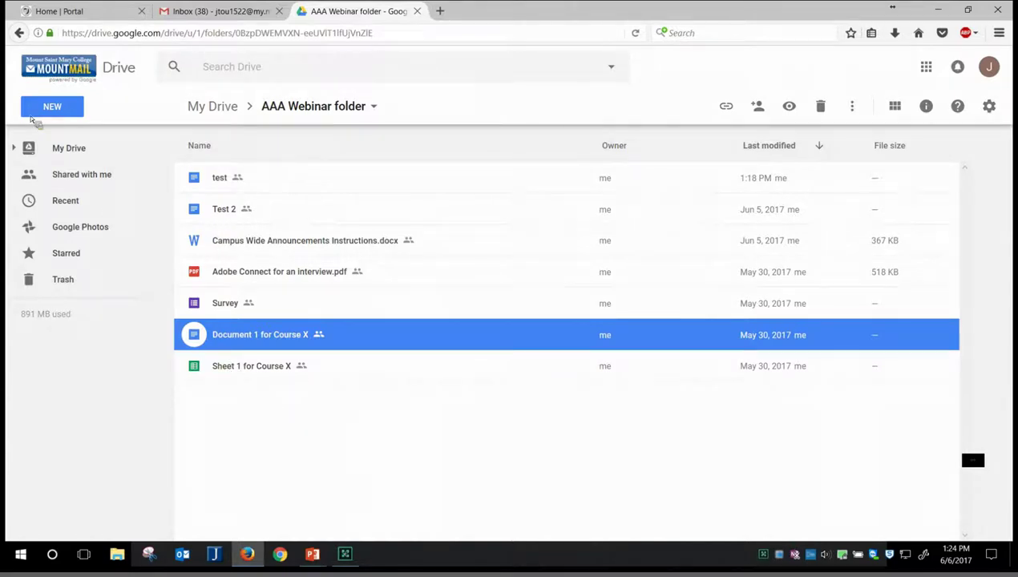
Step: Check New > More for Google Forms, then open the AAA Webinar folder's Survey form
left_click(64, 114)
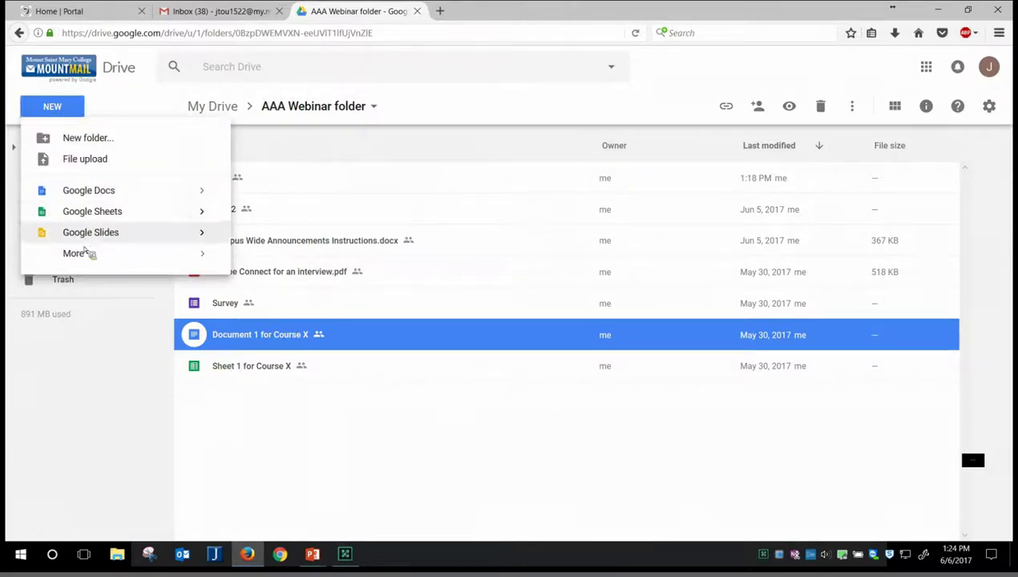
mouse_move(101, 261)
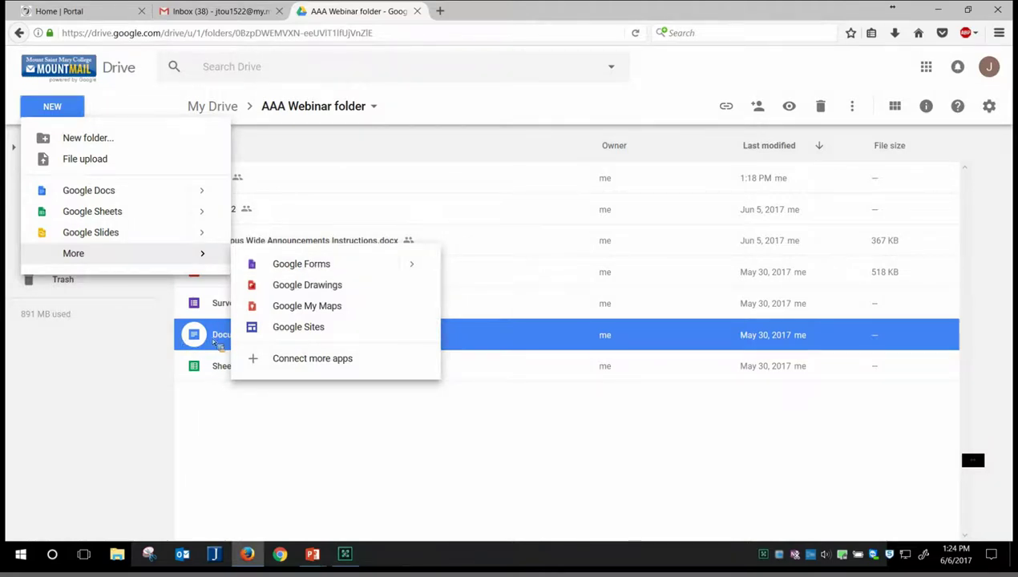
left_click(215, 341)
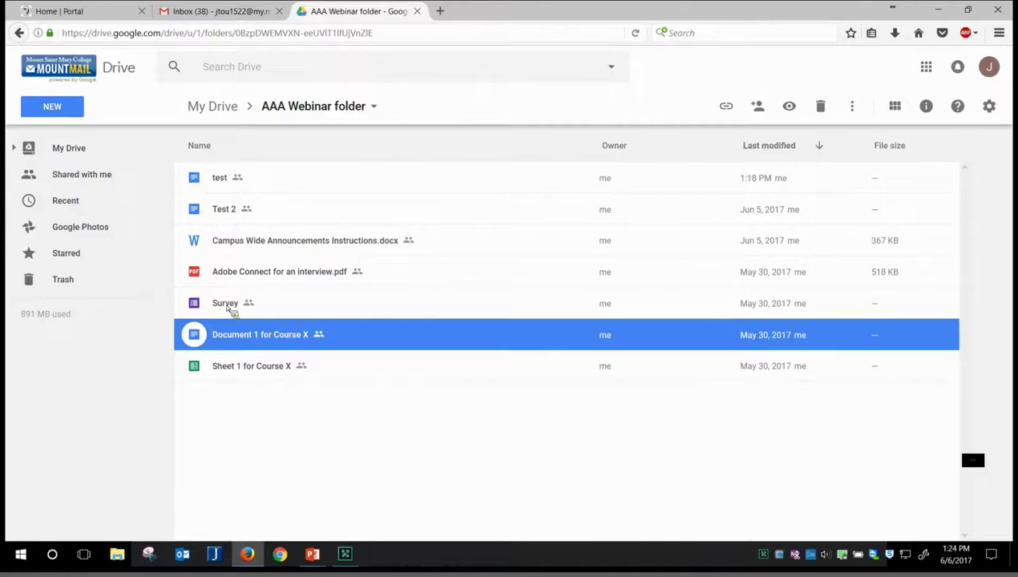
double_click(228, 308)
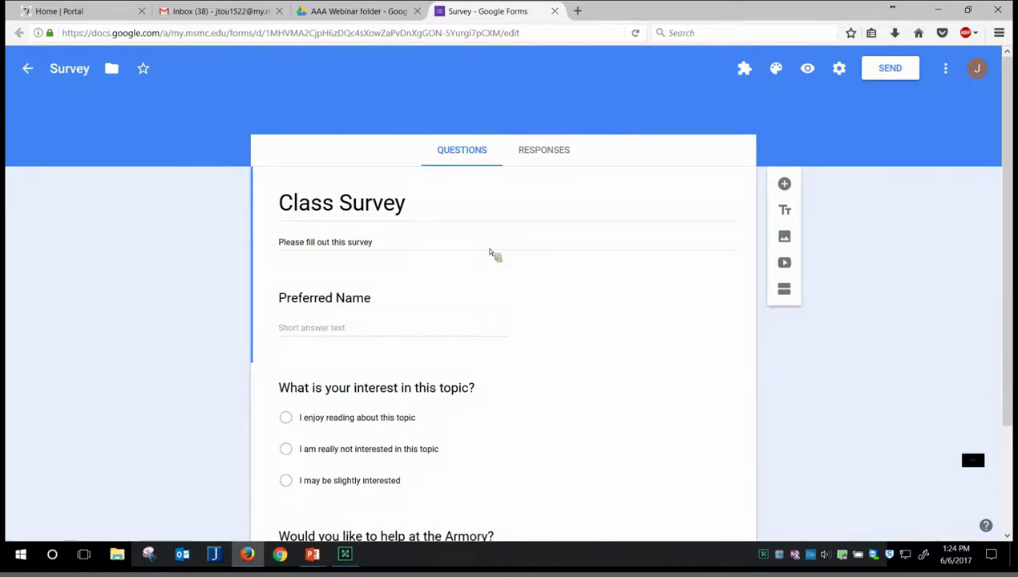
scroll(491, 253, "down", 1)
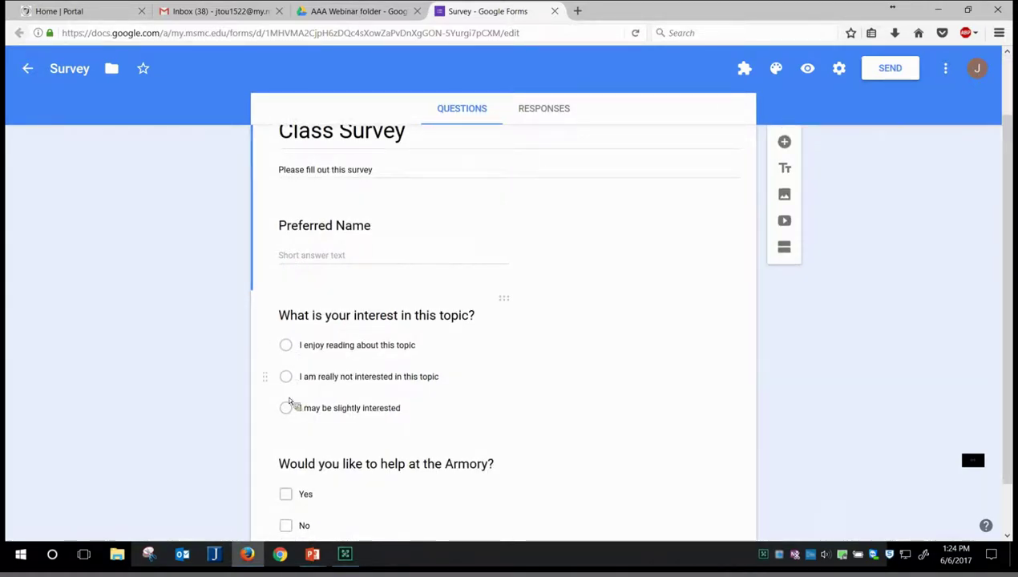
scroll(521, 344, "down", 1)
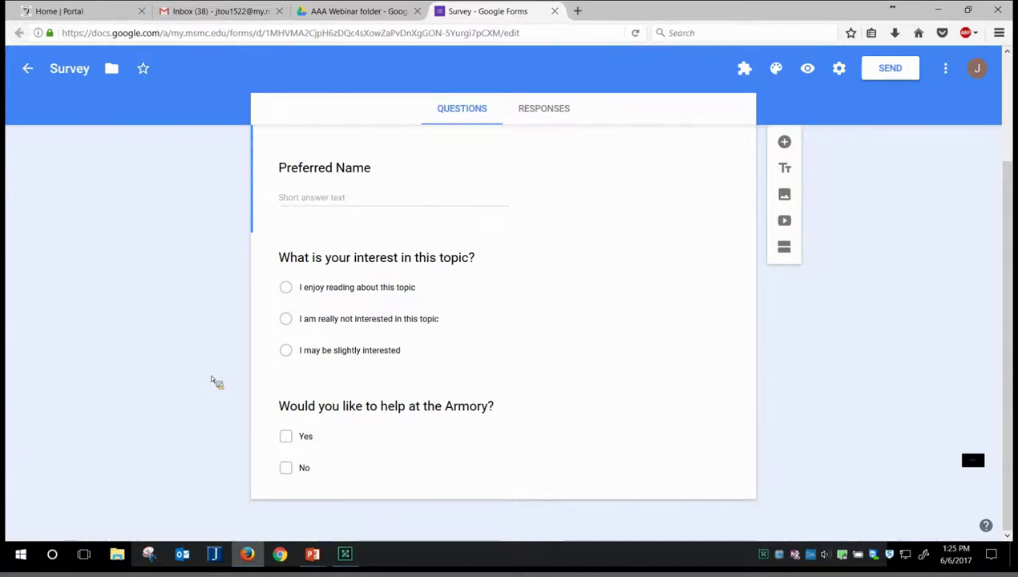
Step: Leave the Survey form for Forms home, then return to the AAA Webinar Drive folder tab
left_click(28, 69)
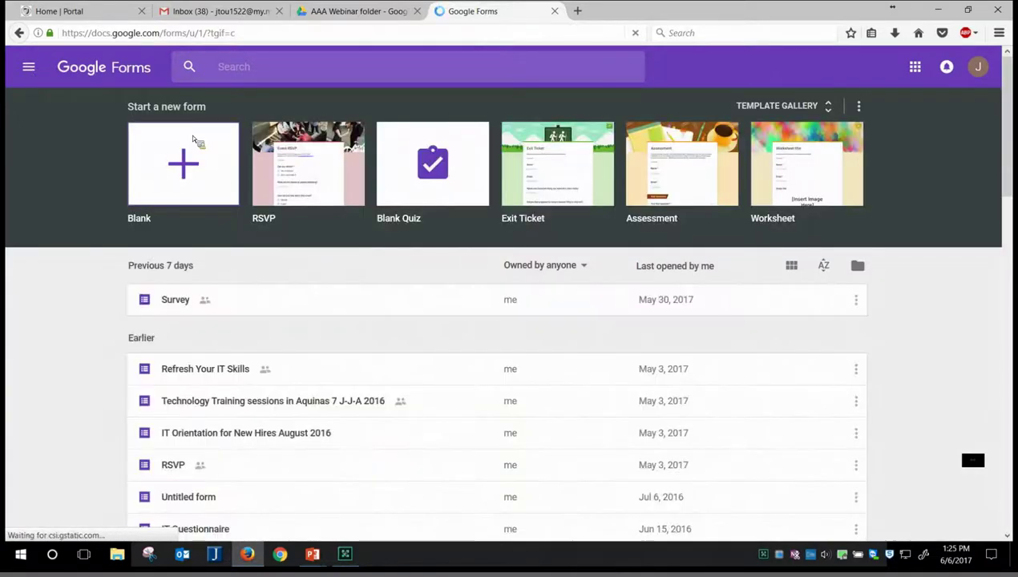
left_click(197, 143)
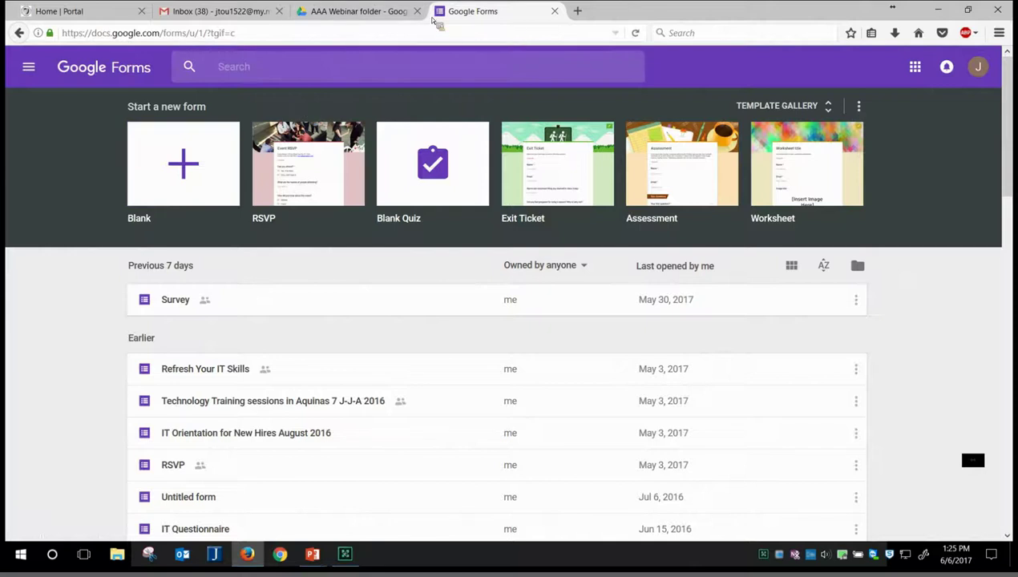
left_click(358, 13)
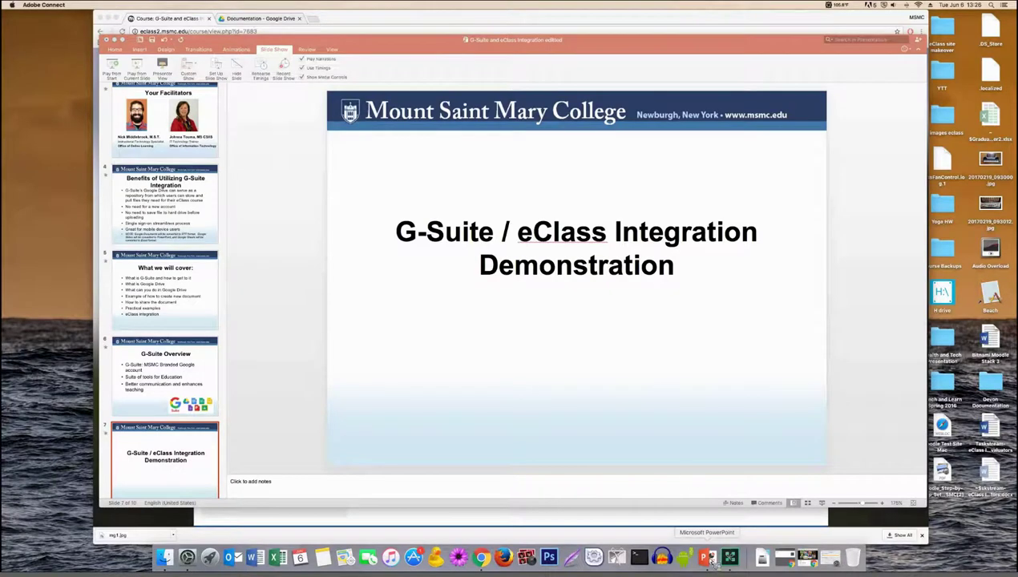
Step: Present the G-Suite / eClass Integration Demonstration slide full screen, then end the show
left_click(709, 558)
left_click(140, 70)
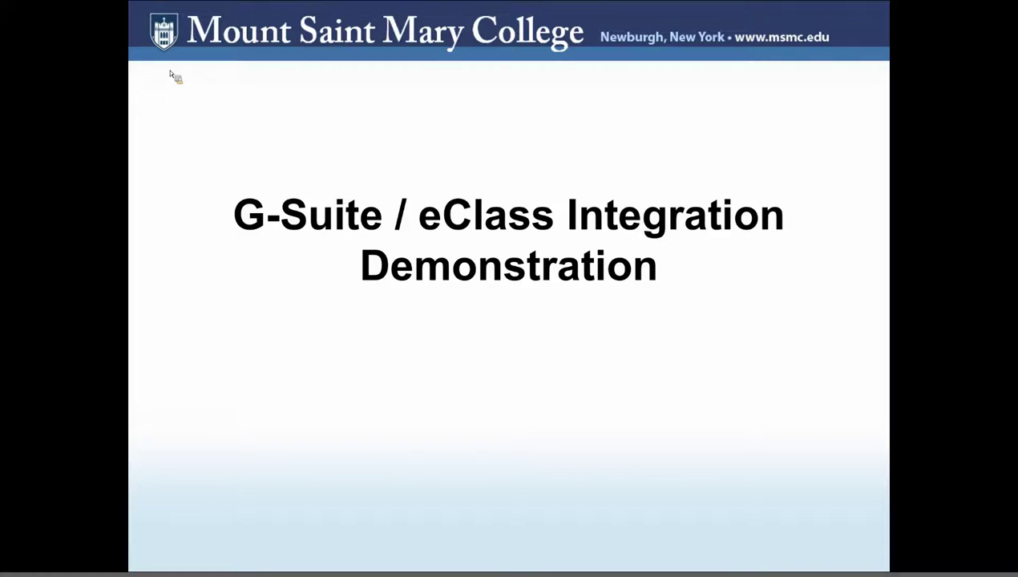
key("Escape")
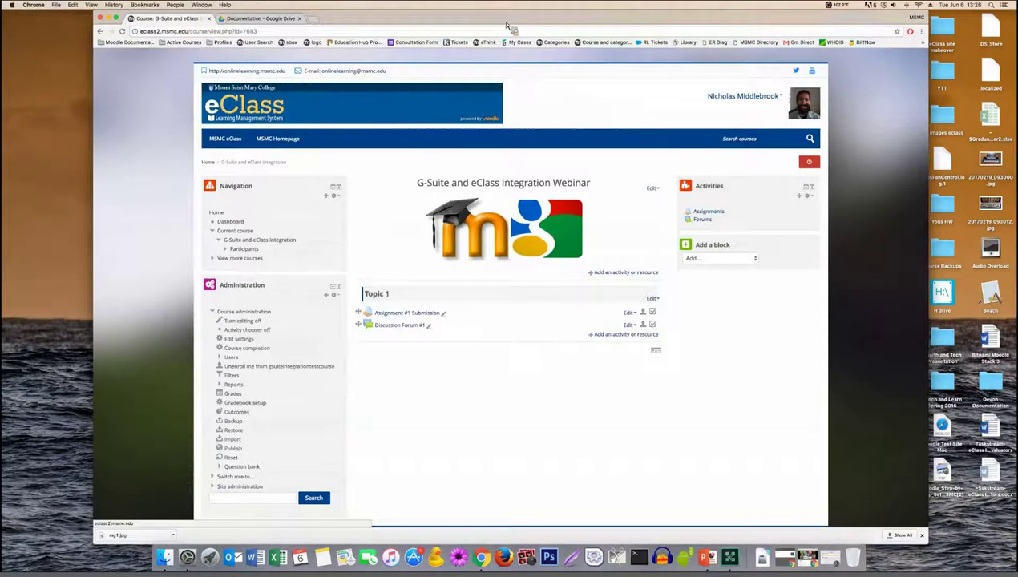
Step: Bring up the G-Suite and eClass Integration course page with editing on, nudging the window right
left_click_drag(502, 22, 508, 21)
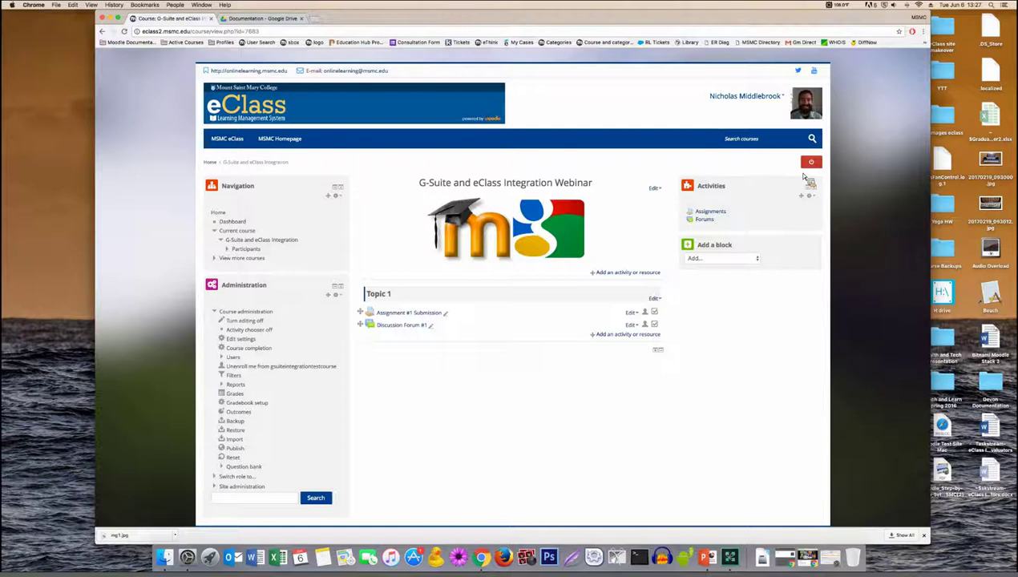
Step: Add a File resource to Topic 1 from the Resources section of the activity chooser
left_click(630, 336)
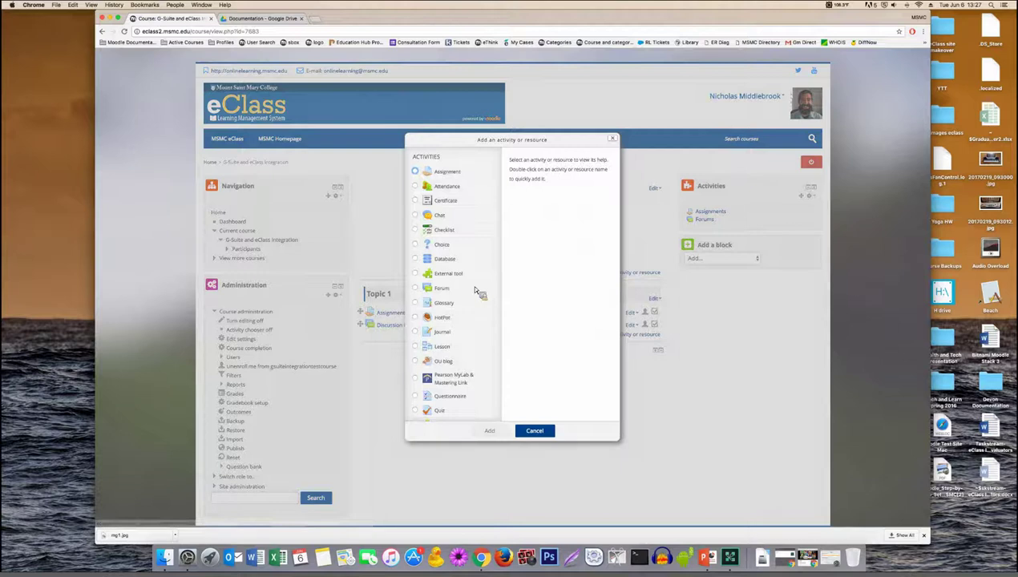
scroll(449, 336, "down", 5)
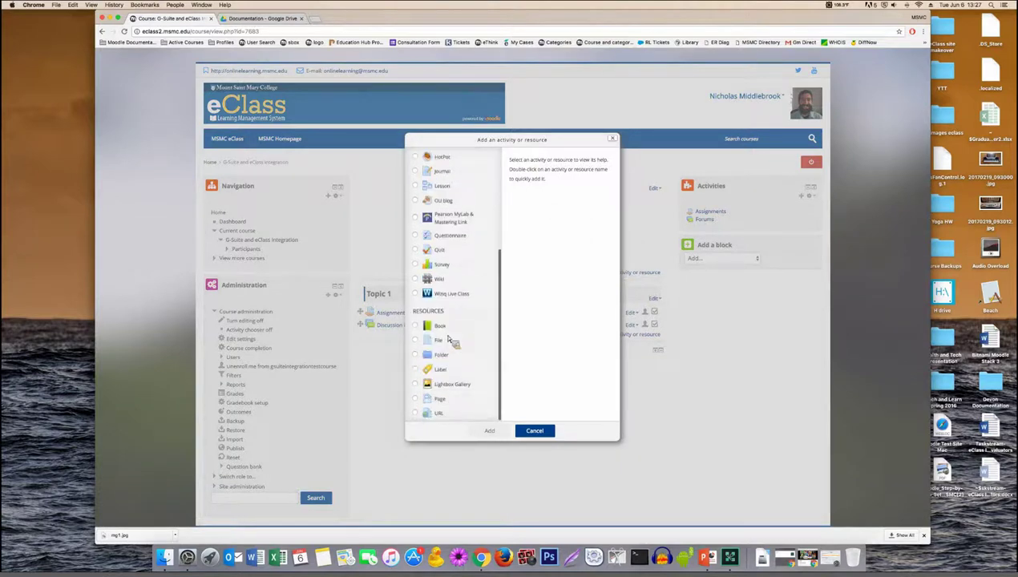
left_click(458, 341)
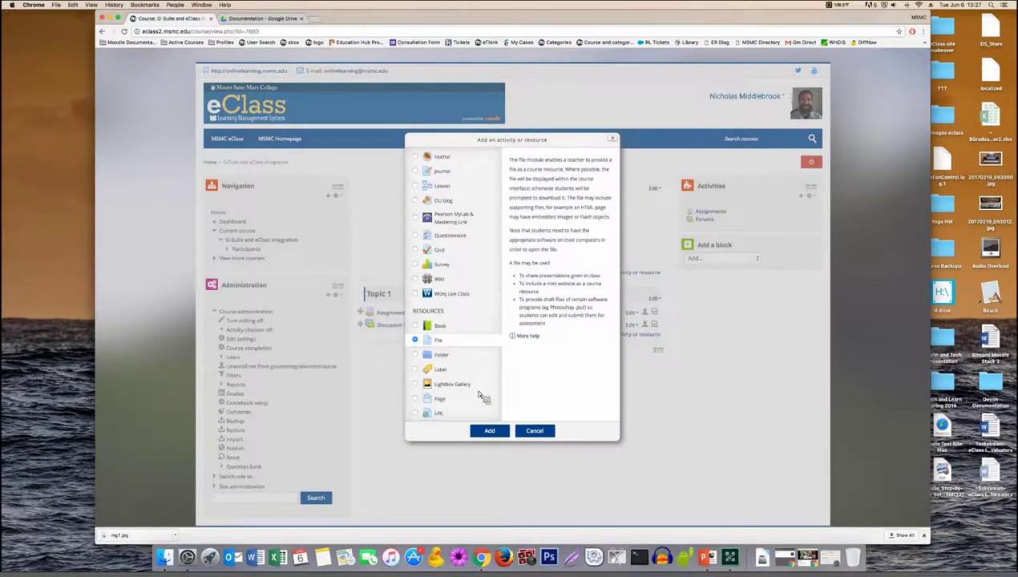
key("Return")
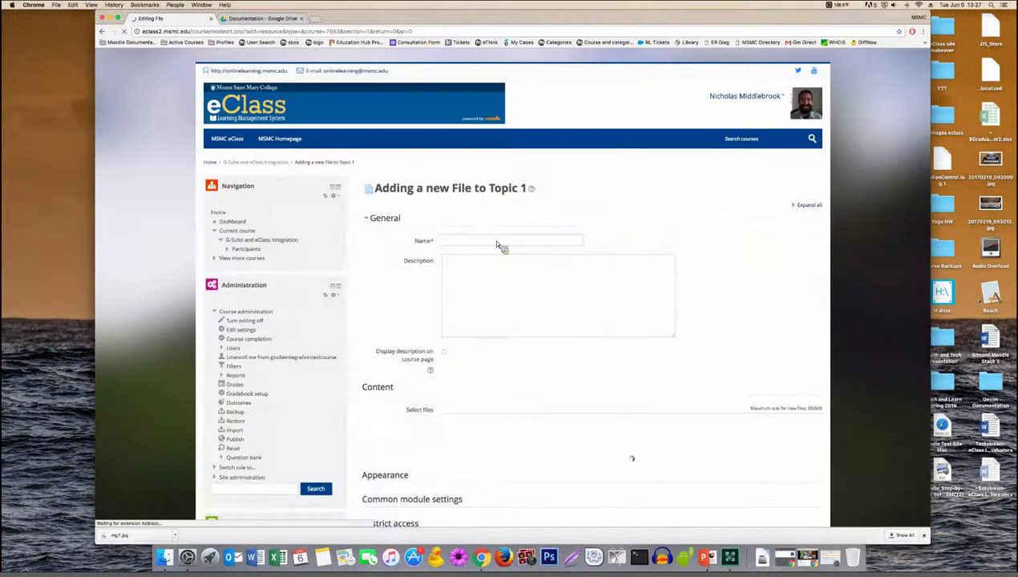
Step: Enter 'Test File #1' as the resource name
left_click(496, 242)
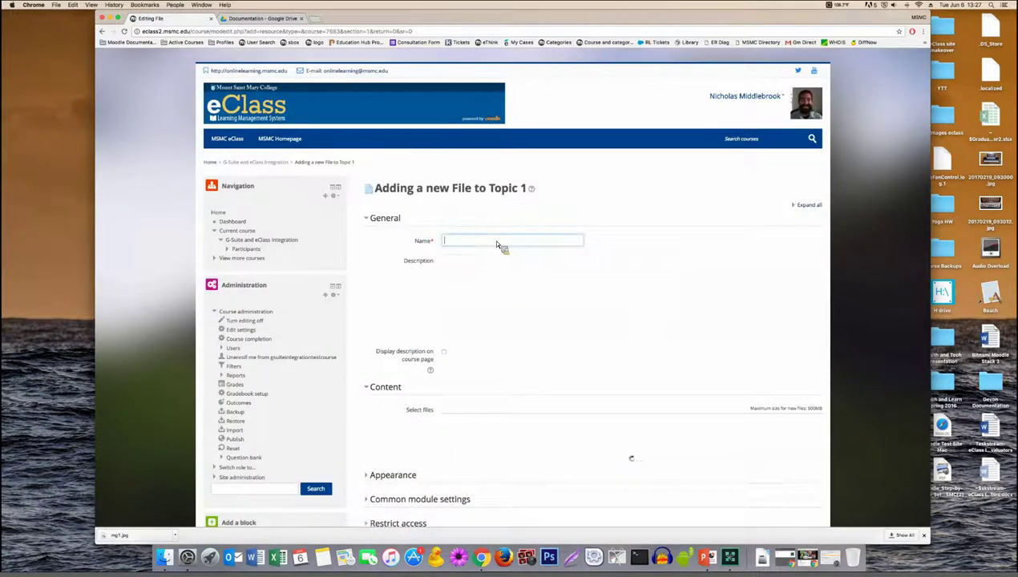
type("Test File #1")
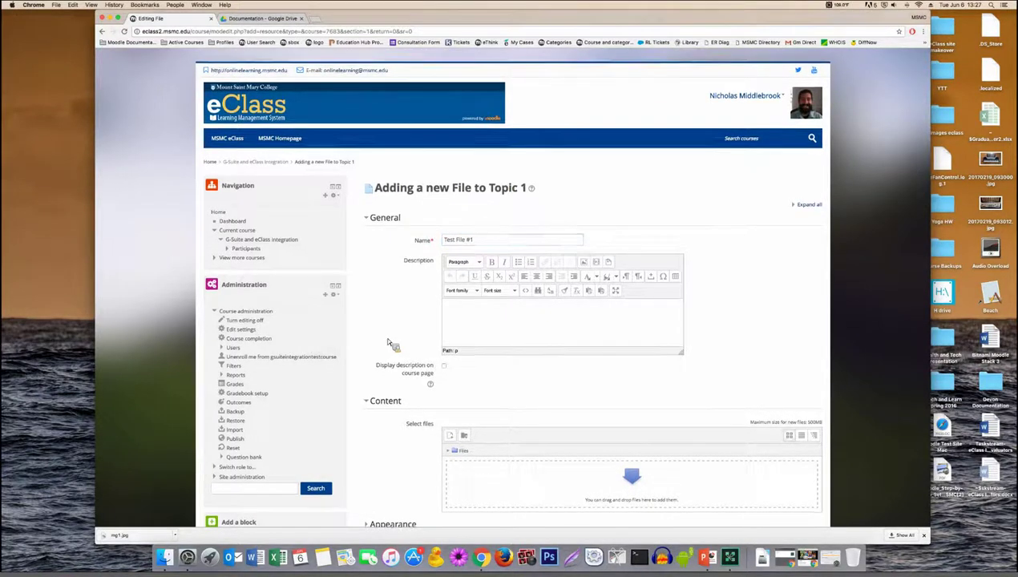
Step: Drop a Word document into the file area, then delete it so the area is empty
scroll(393, 344, "down", 3)
scroll(391, 343, "down", 1)
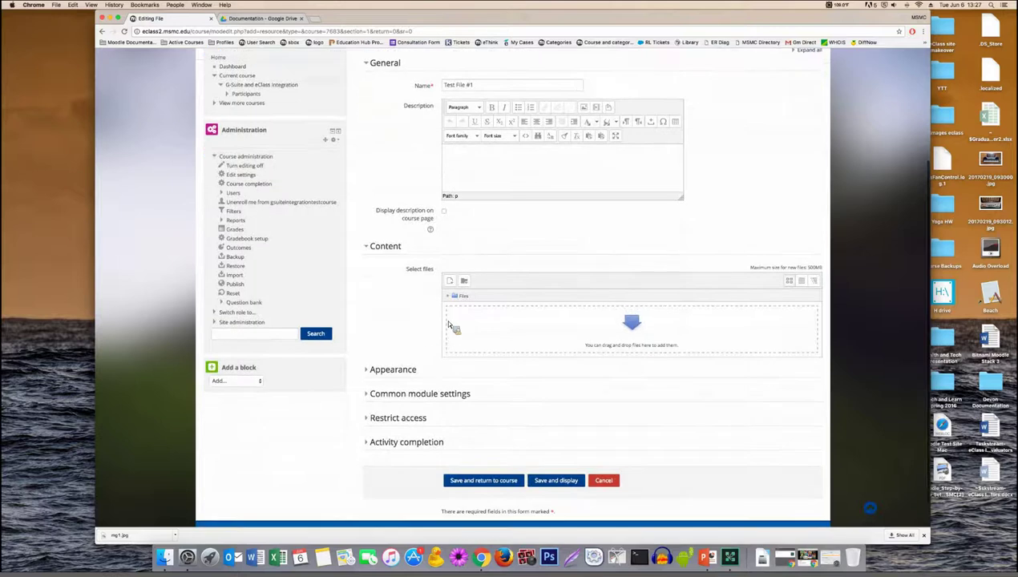
left_click_drag(597, 325, 572, 257)
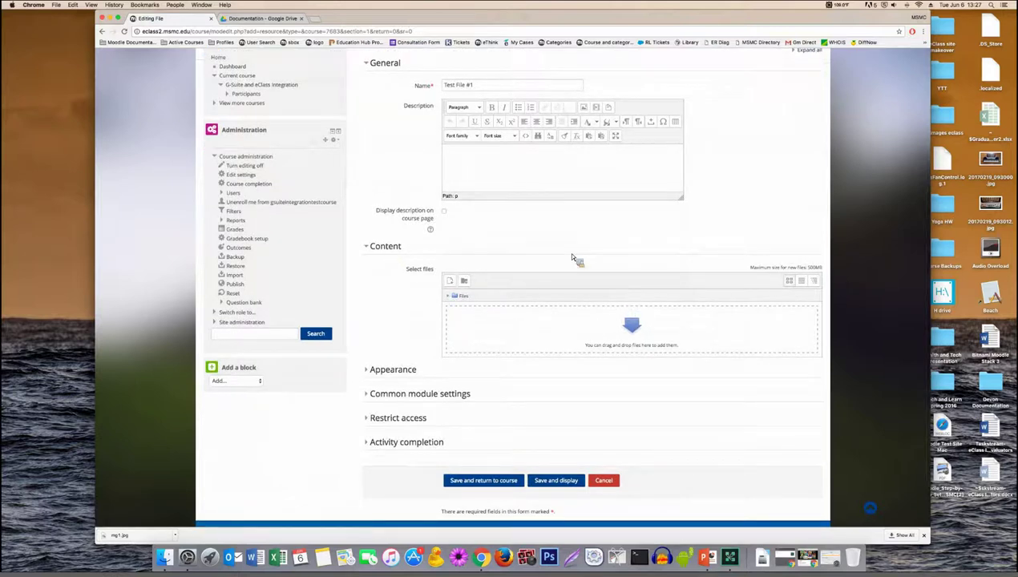
left_click_drag(360, 267, 499, 257)
left_click_drag(816, 316, 414, 295)
left_click_drag(434, 290, 988, 345)
left_click_drag(888, 330, 647, 336)
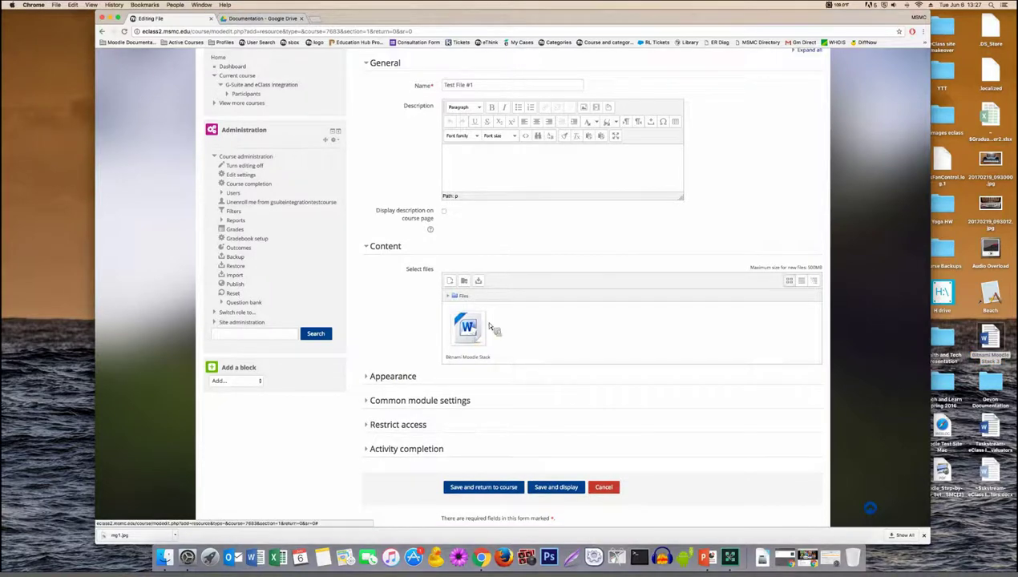
left_click(468, 327)
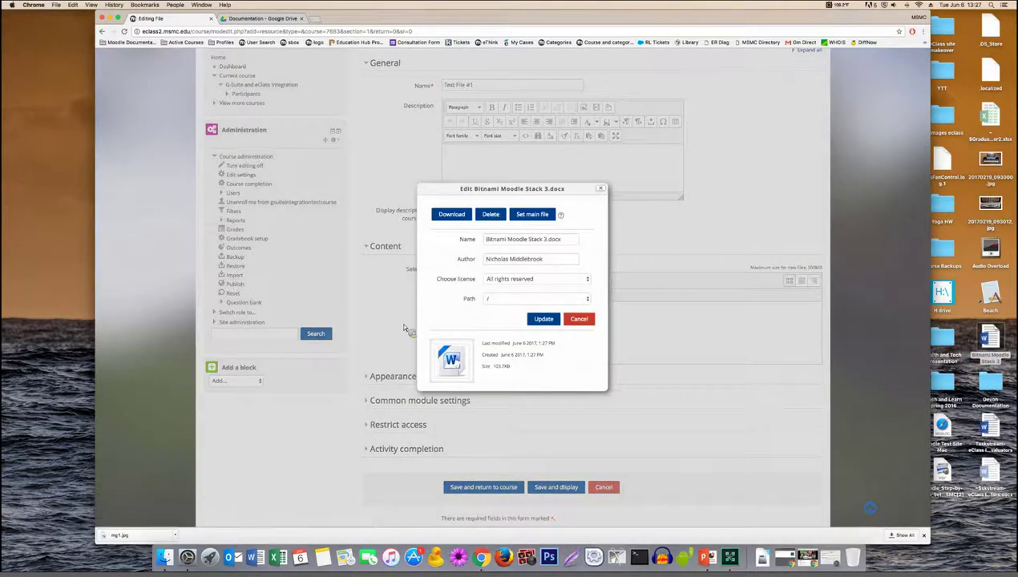
left_click(493, 212)
key("Return")
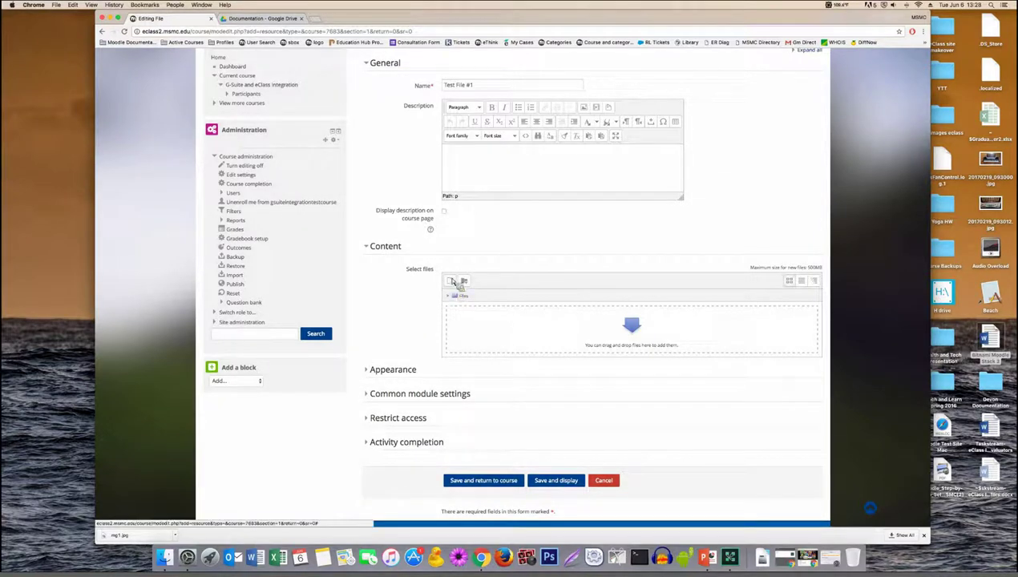
Step: Open the file picker, browse Recent files, Wikimedia and Record Audio, then select Google Drive
left_click(452, 283)
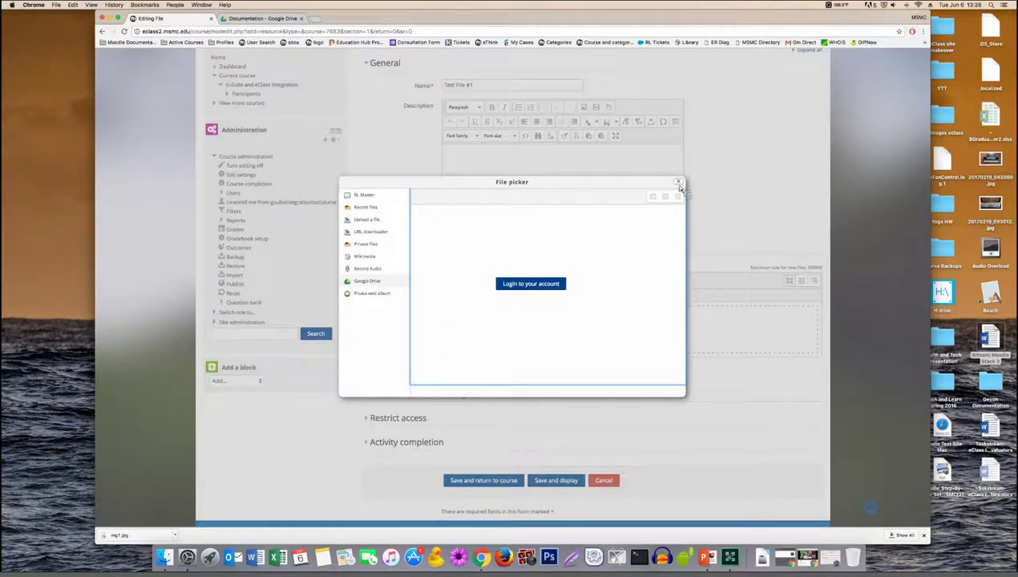
key("Escape")
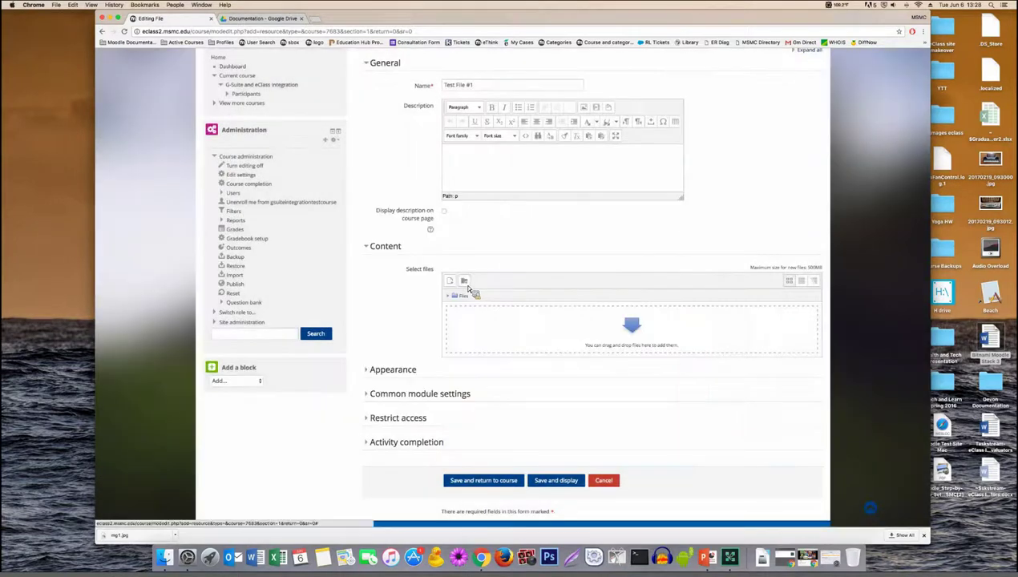
left_click(451, 281)
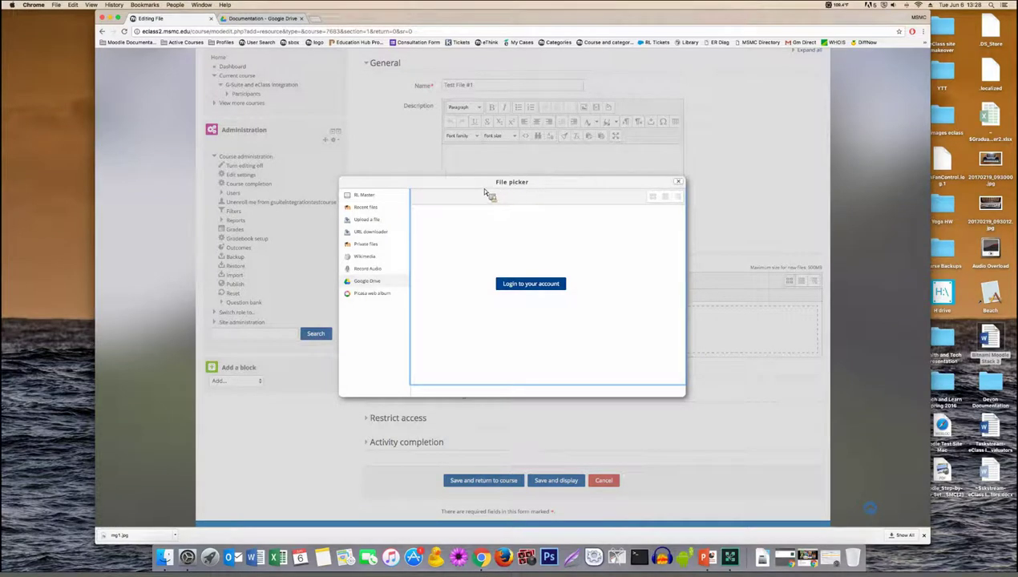
left_click(375, 210)
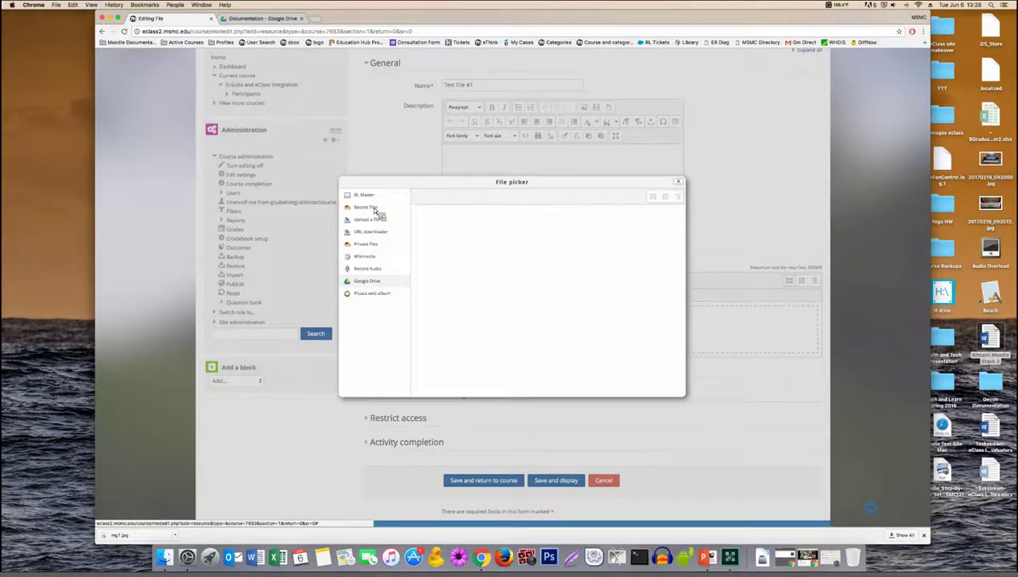
left_click(364, 269)
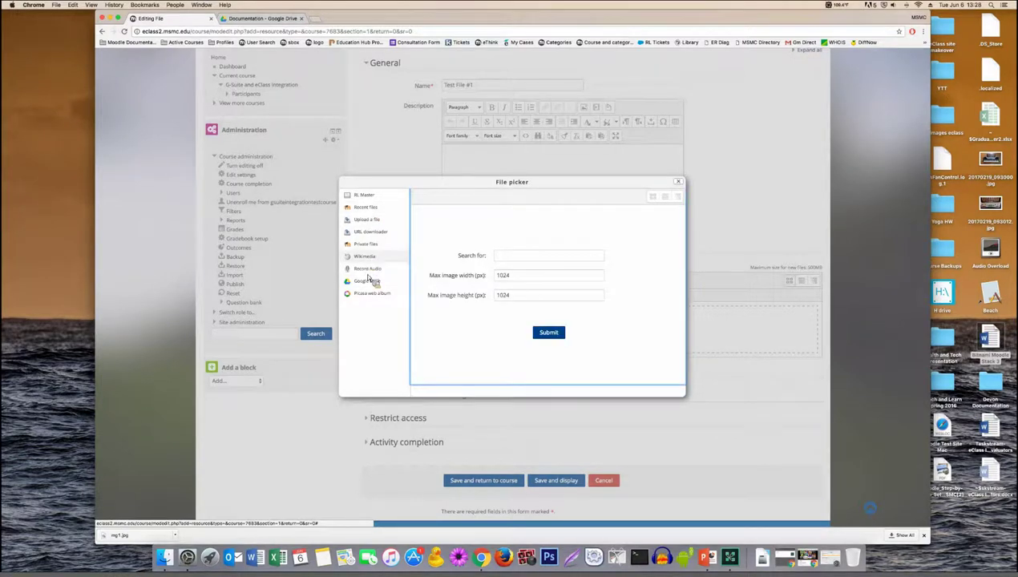
left_click(367, 273)
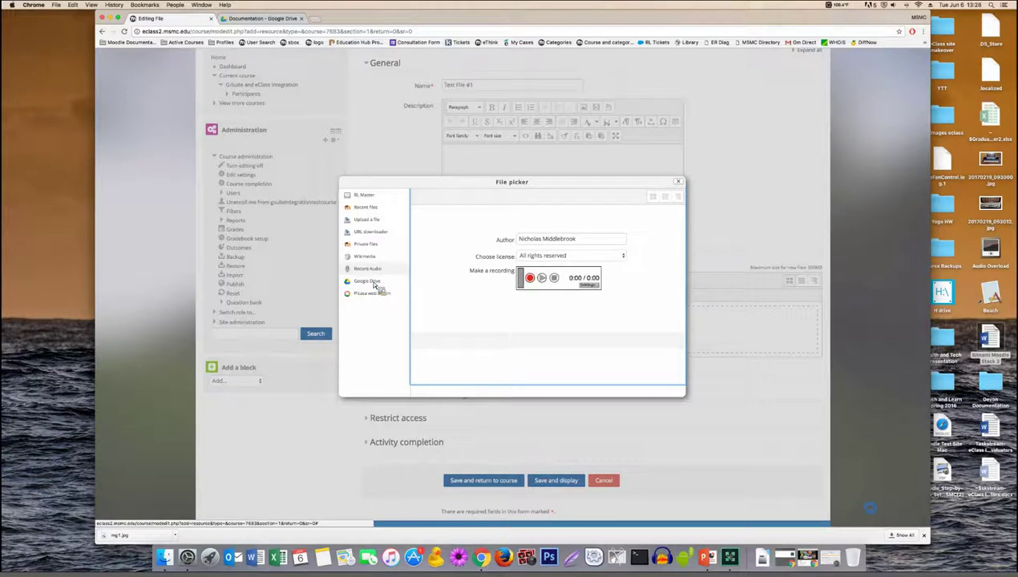
left_click(372, 283)
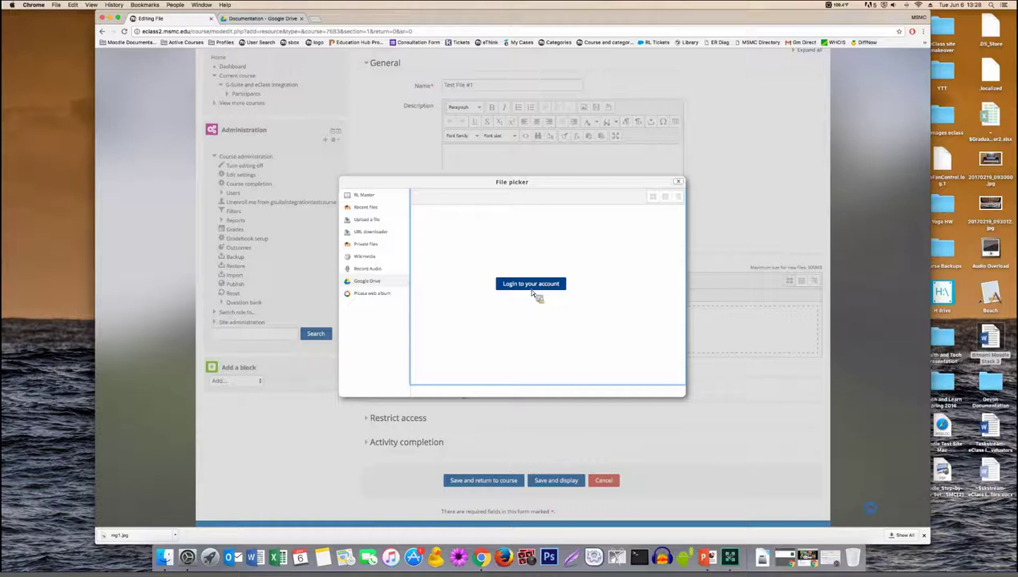
Step: Log in to Google Drive from the file picker with the college Google account
left_click(532, 289)
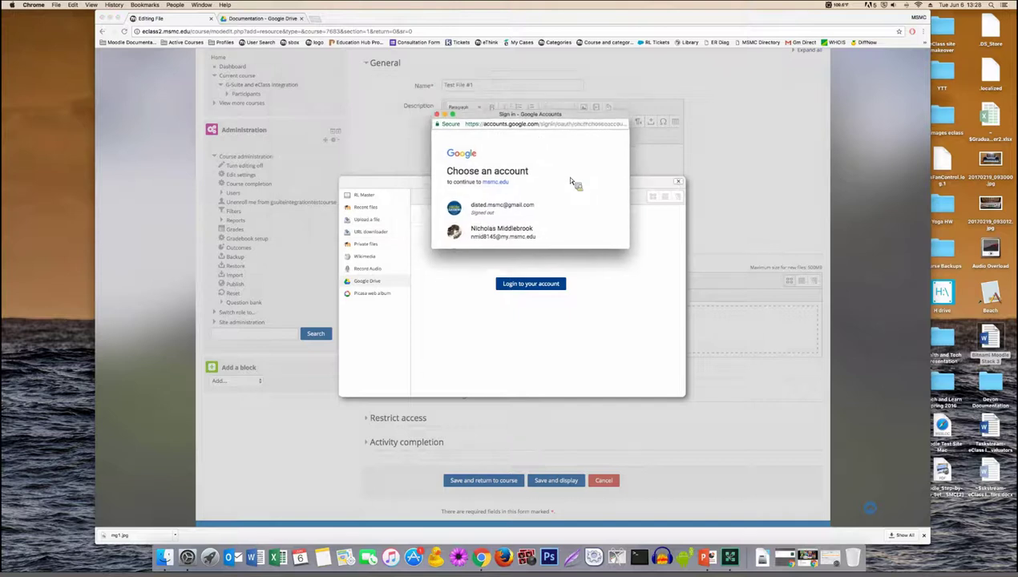
scroll(582, 184, "down", 2)
scroll(582, 184, "up", 3)
scroll(582, 184, "down", 1)
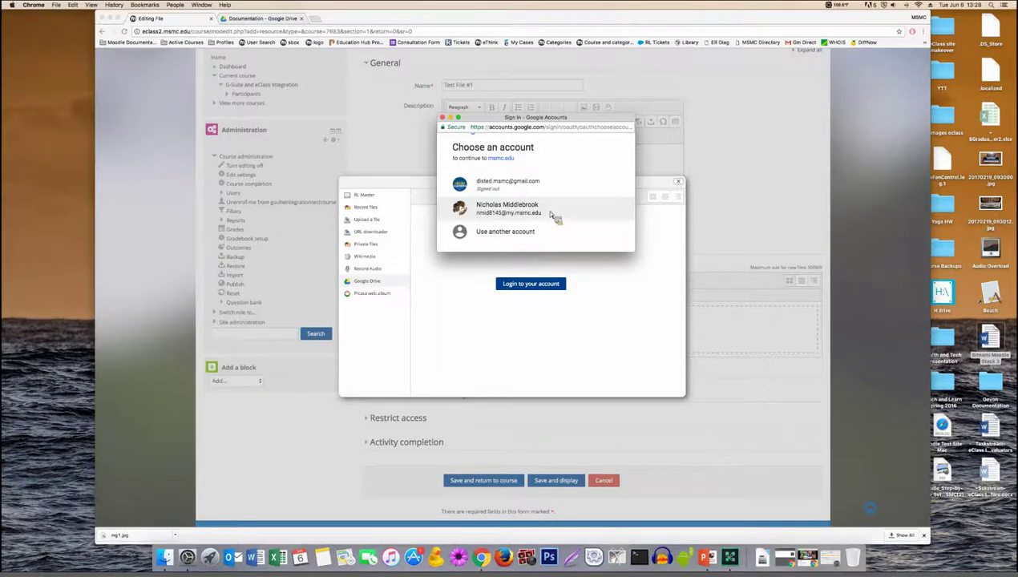
left_click(551, 210)
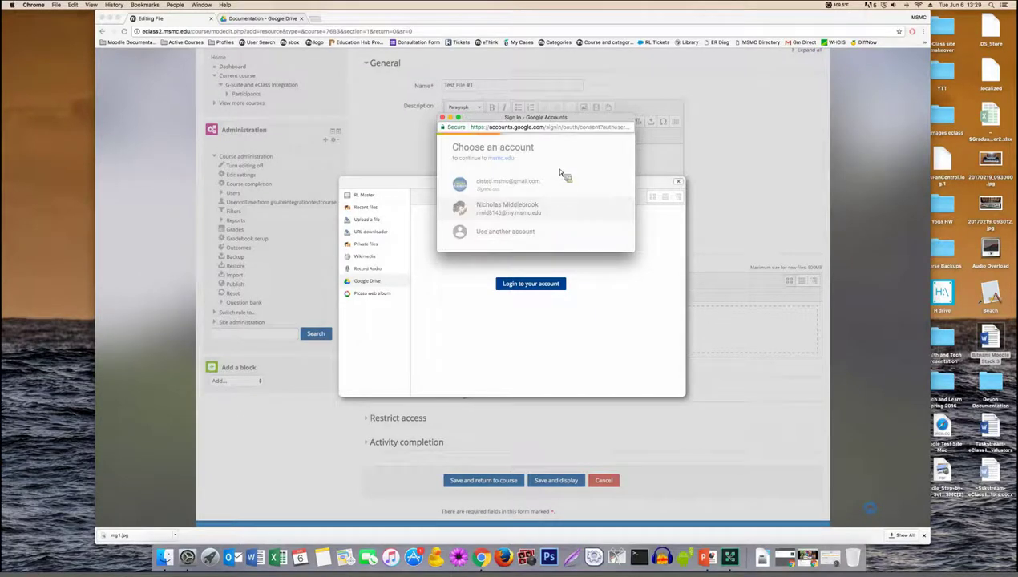
Step: Allow msmc.edu to view the Google Drive files on the consent page
scroll(560, 170, "down", 2)
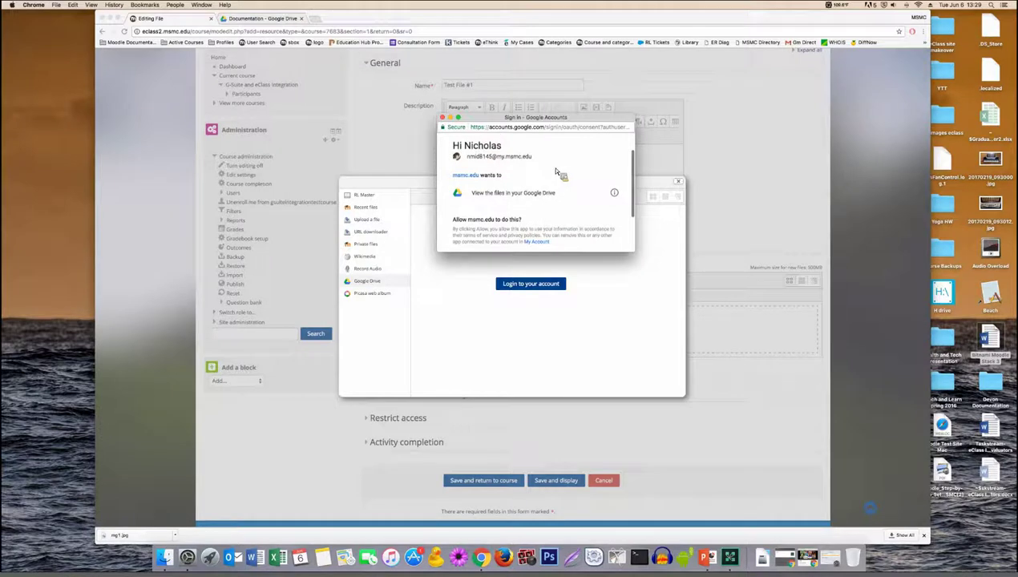
scroll(474, 176, "down", 1)
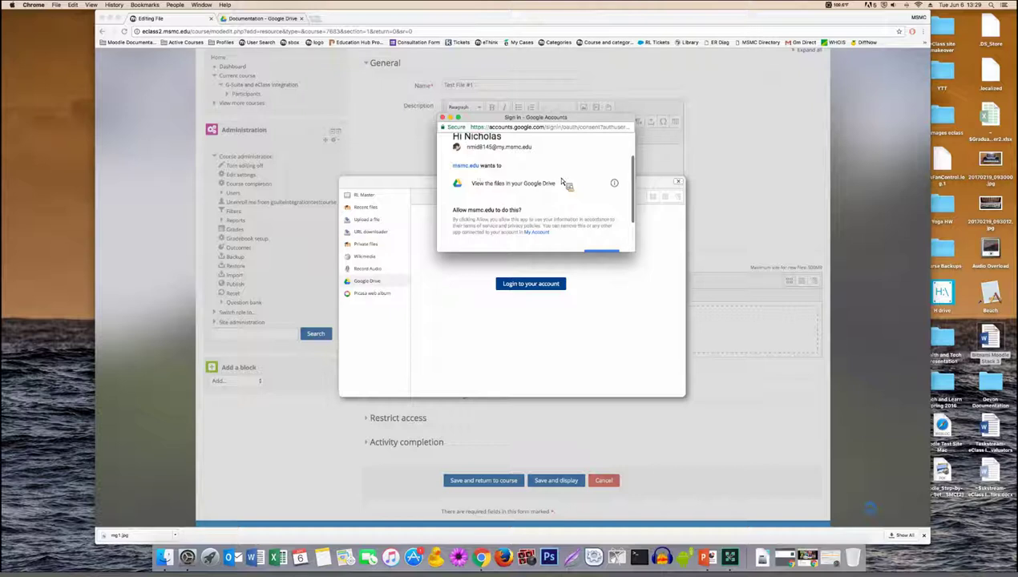
scroll(565, 183, "down", 2)
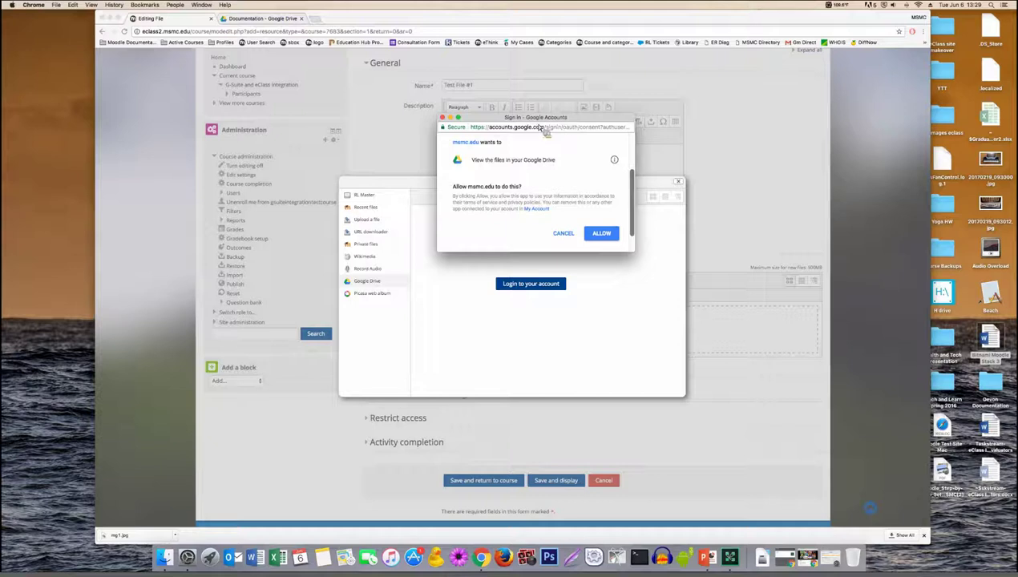
left_click(604, 234)
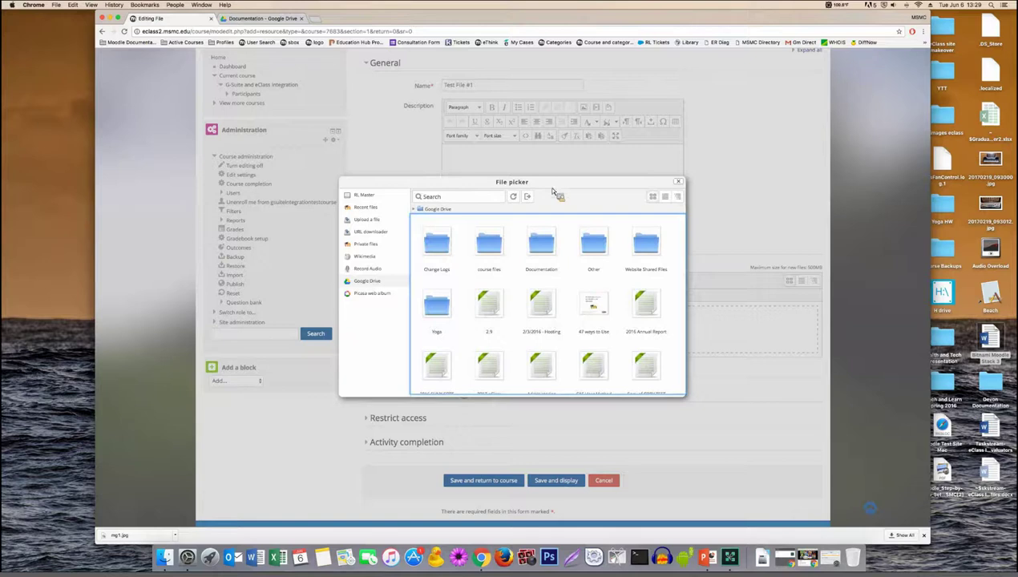
Step: Open the Google Drive Documentation folder, then its Image Files folder, in the picker
left_click(555, 235)
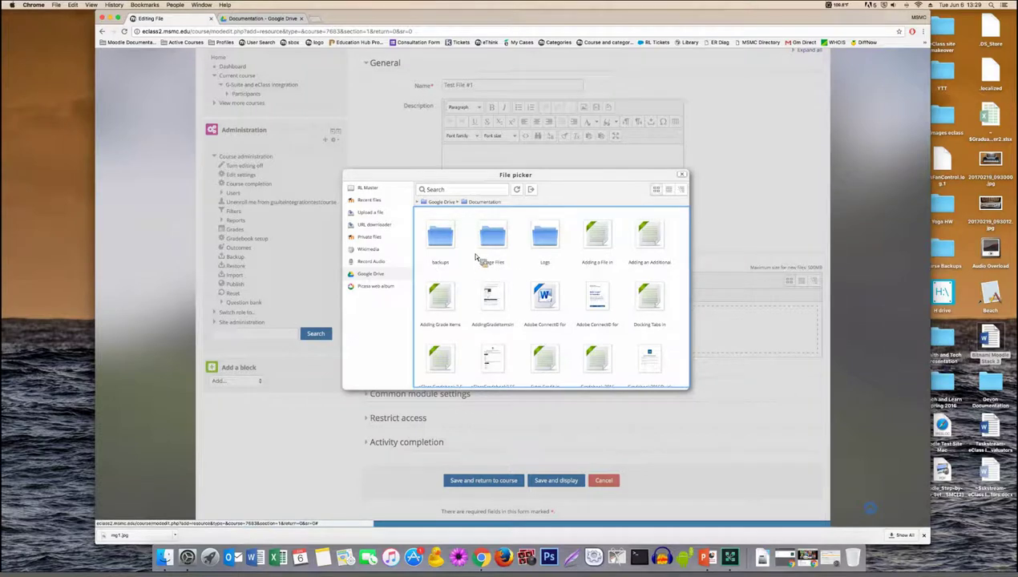
scroll(477, 261, "down", 5)
scroll(571, 231, "up", 3)
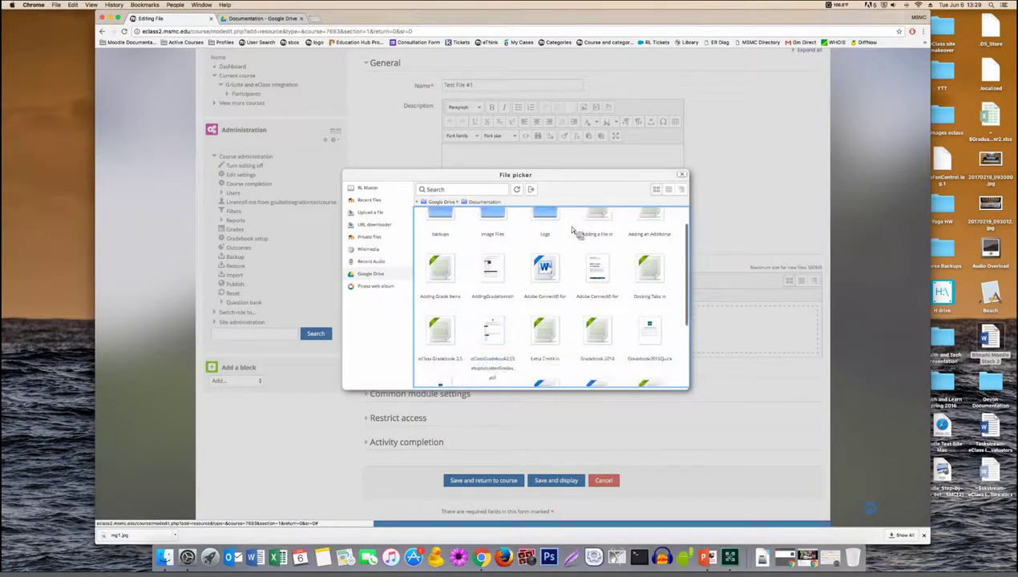
scroll(572, 231, "up", 1)
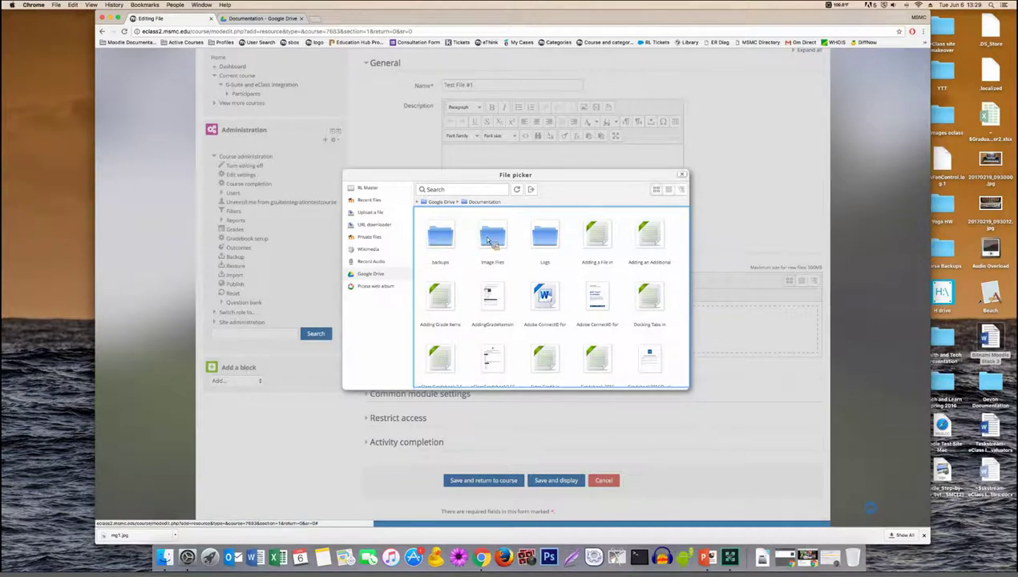
left_click(489, 245)
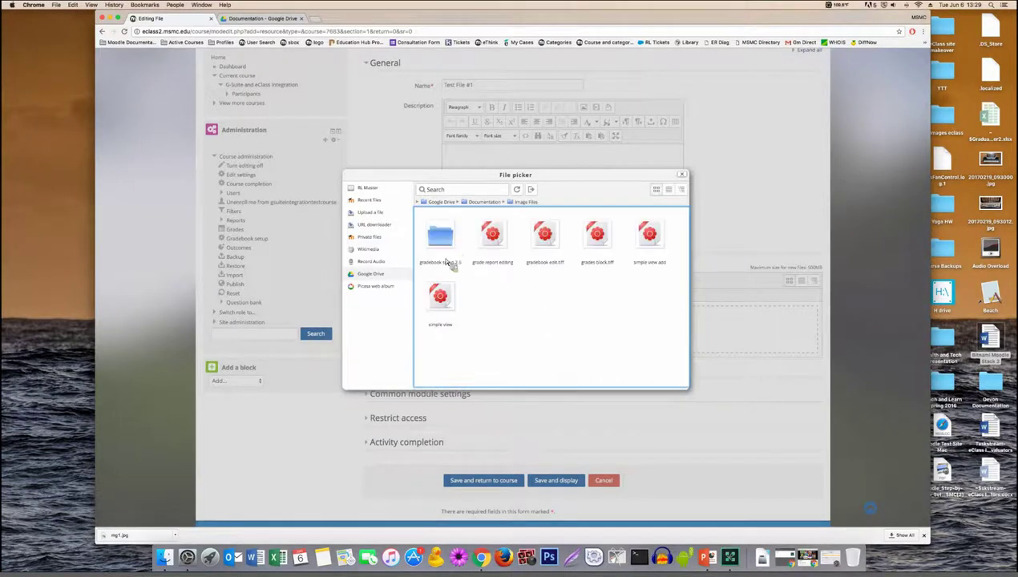
Step: Switch the picker to list and tree views, collapsing and re-expanding the Google Drive tree
left_click(669, 190)
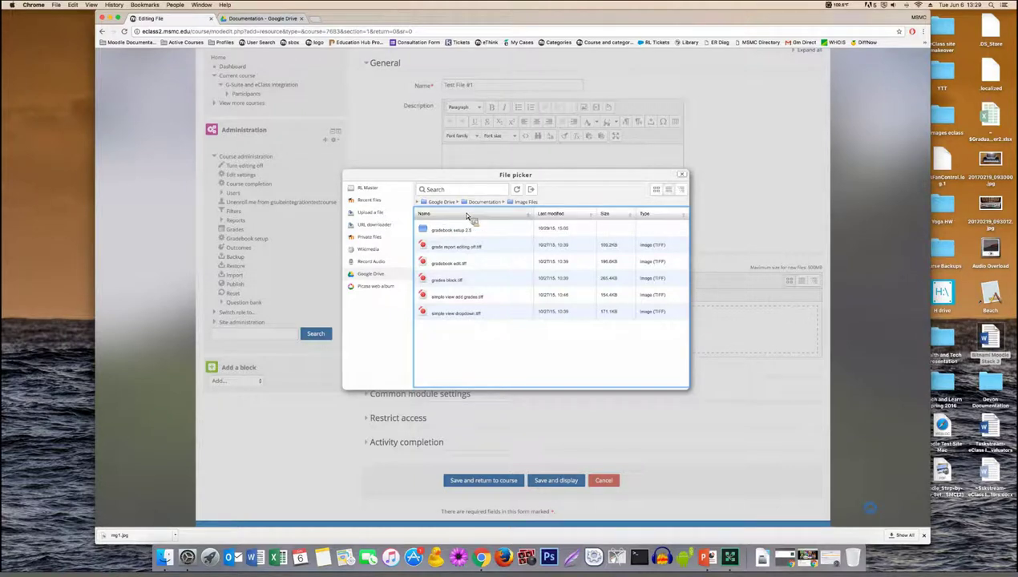
left_click(682, 190)
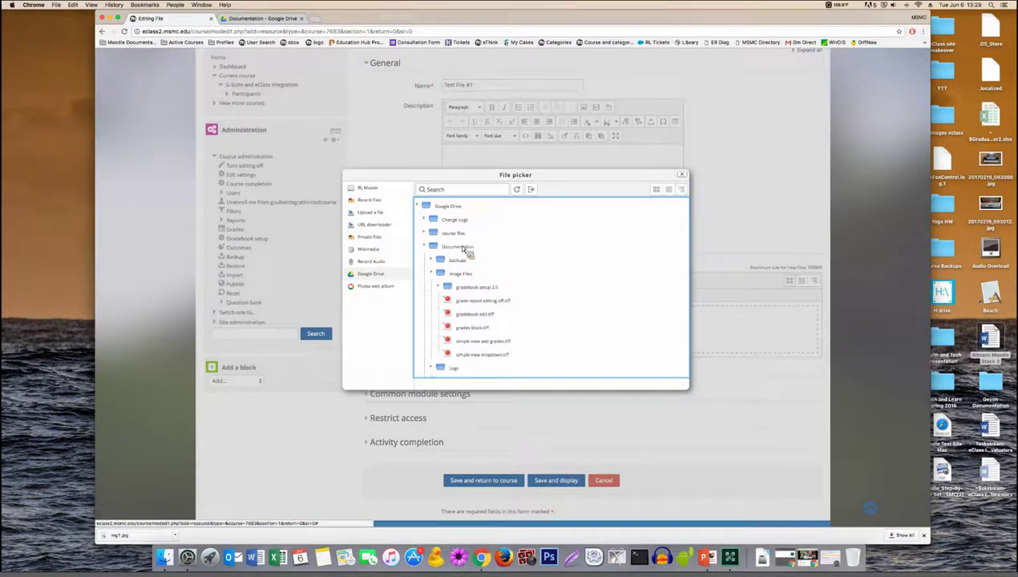
left_click(423, 208)
left_click(421, 206)
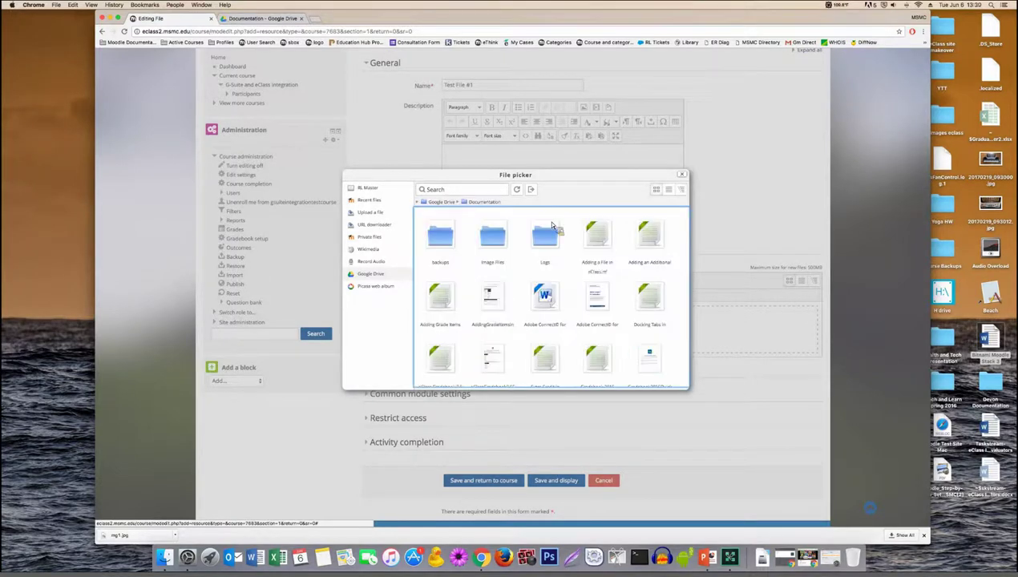
scroll(545, 249, "down", 2)
scroll(581, 261, "up", 2)
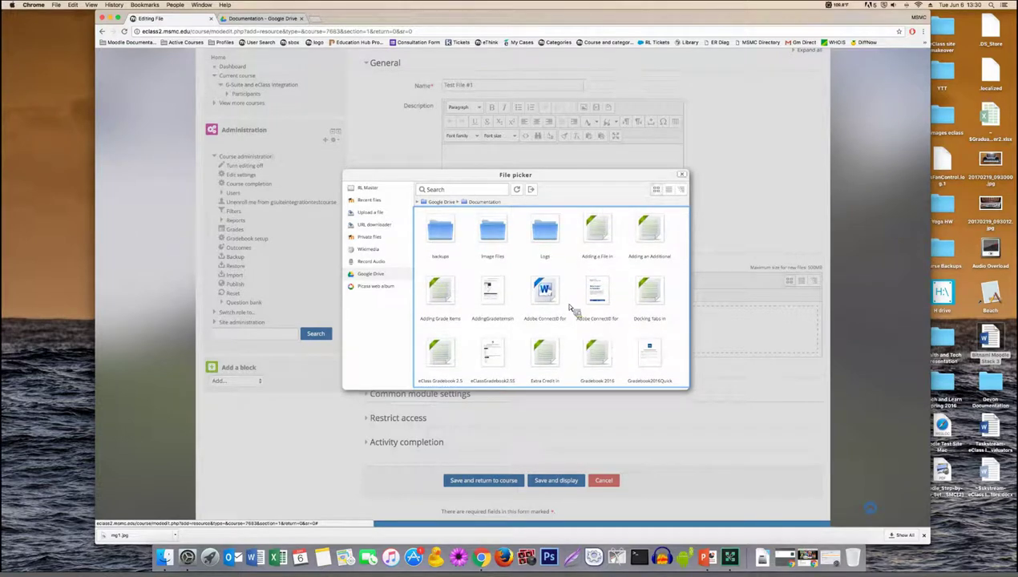
scroll(573, 304, "down", 1)
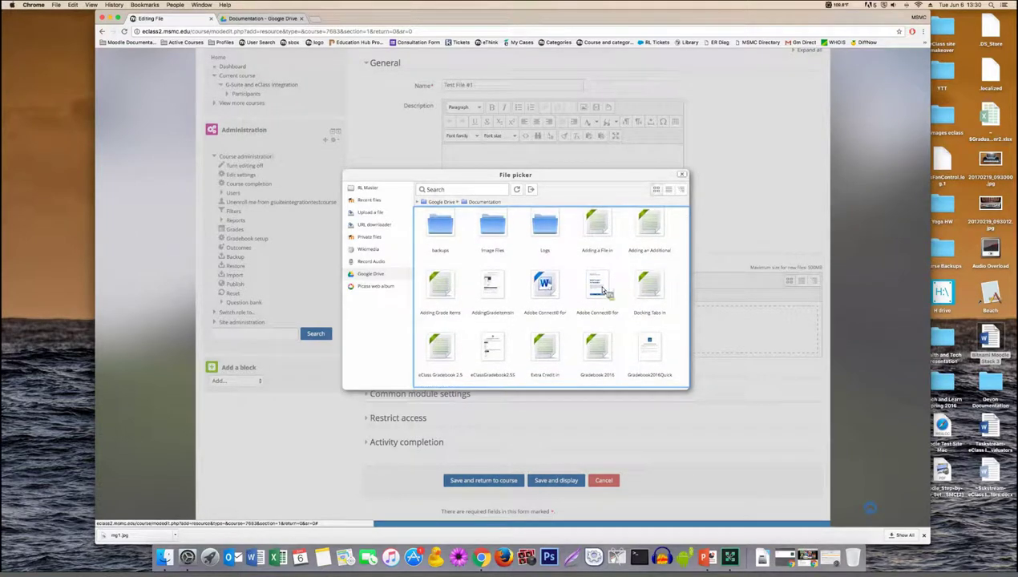
Step: Select the Adobe Connect for Instruction PDF and attach it to Test File #1, keeping its name
left_click(601, 288)
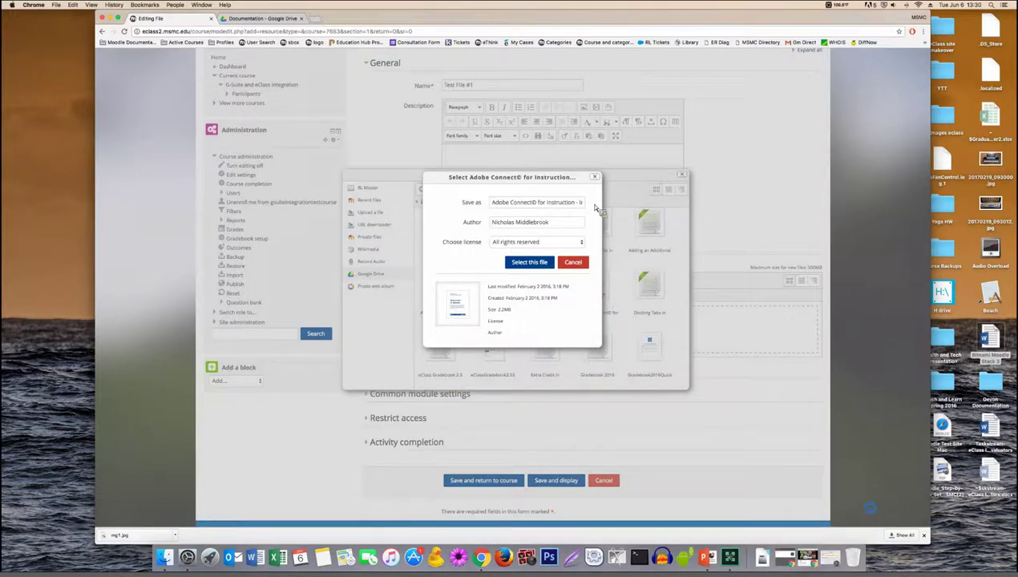
triple_click(538, 207)
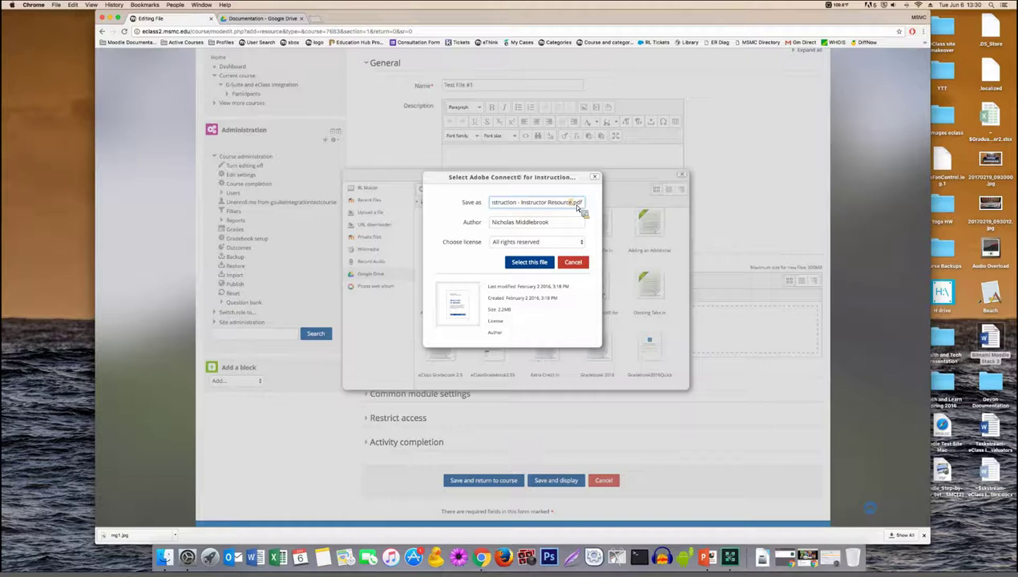
double_click(577, 202)
left_click(566, 224)
left_click(546, 264)
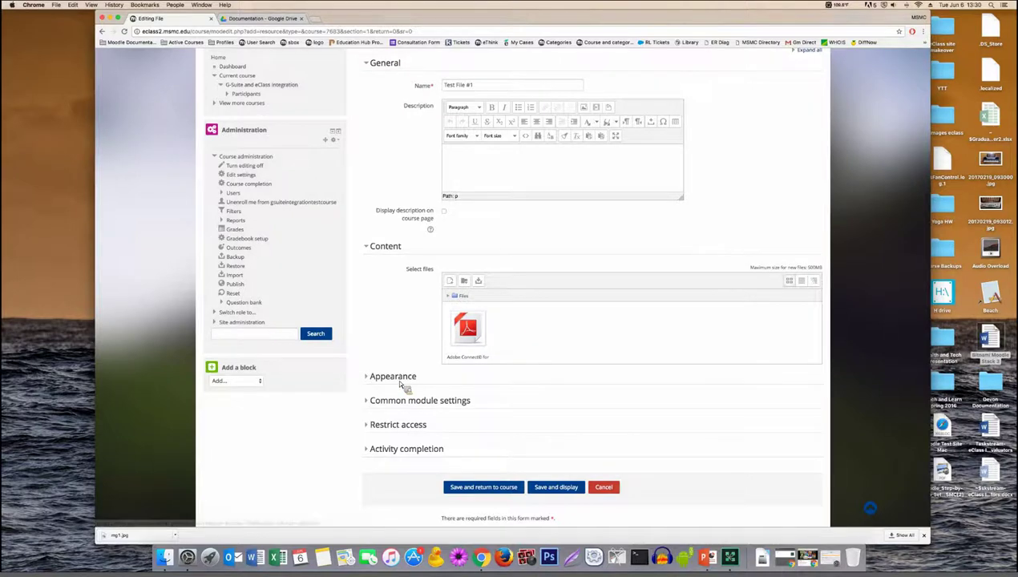
scroll(410, 280, "down", 1)
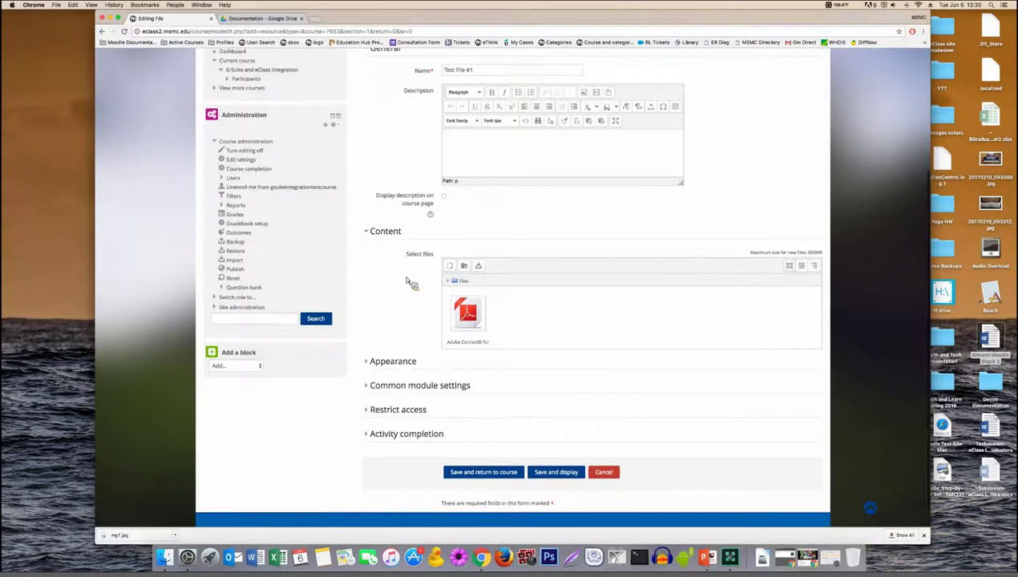
scroll(377, 289, "up", 3)
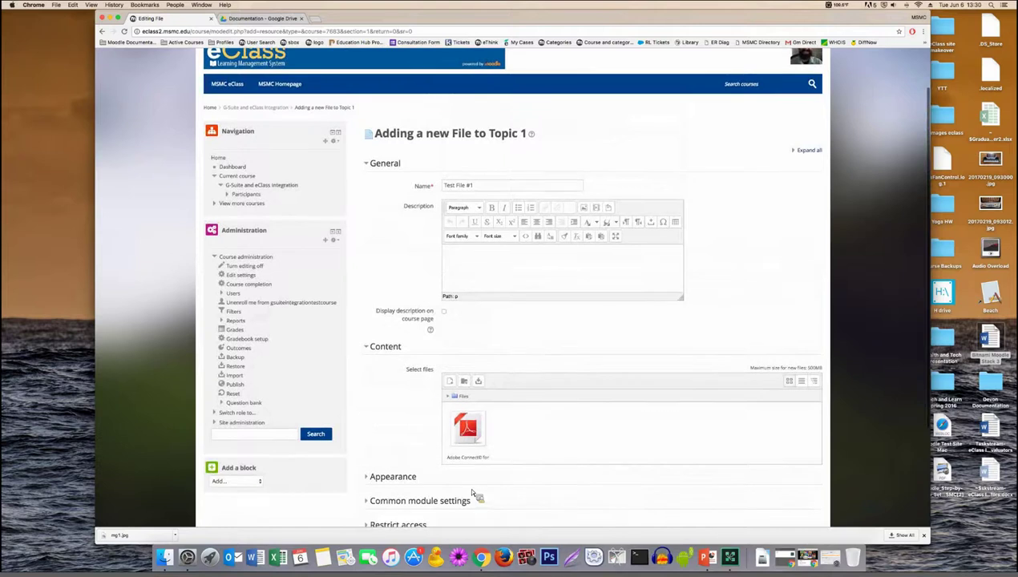
scroll(480, 491, "down", 3)
Step: Save Test File #1 to Topic 1 and open the PDF to check it
left_click(489, 480)
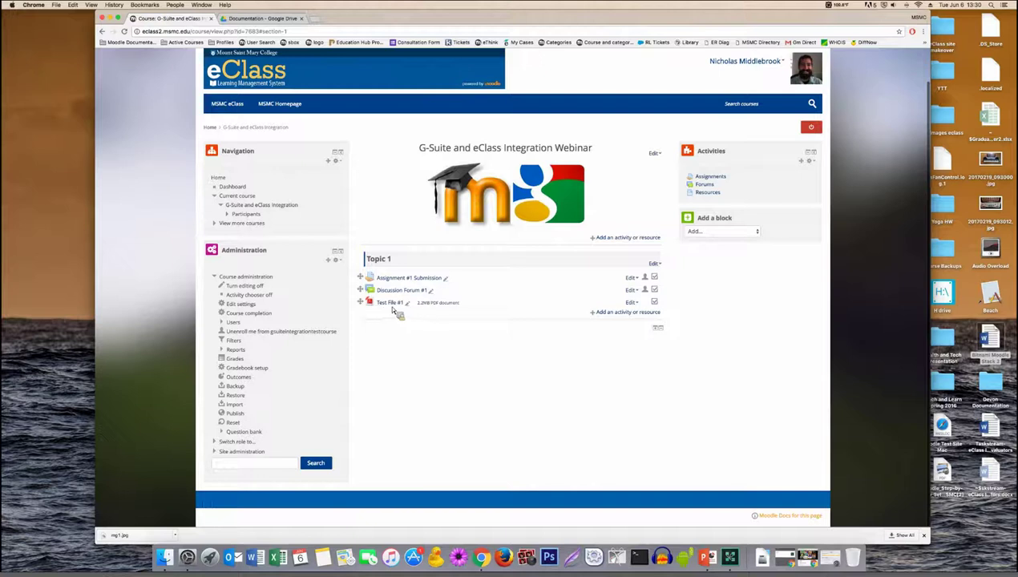
left_click(403, 303)
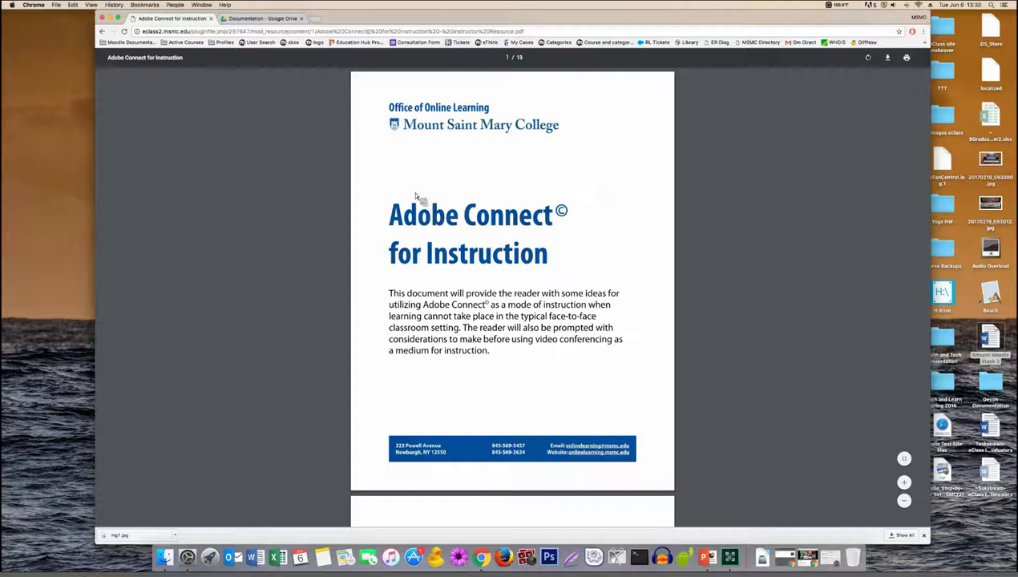
scroll(577, 268, "down", 3)
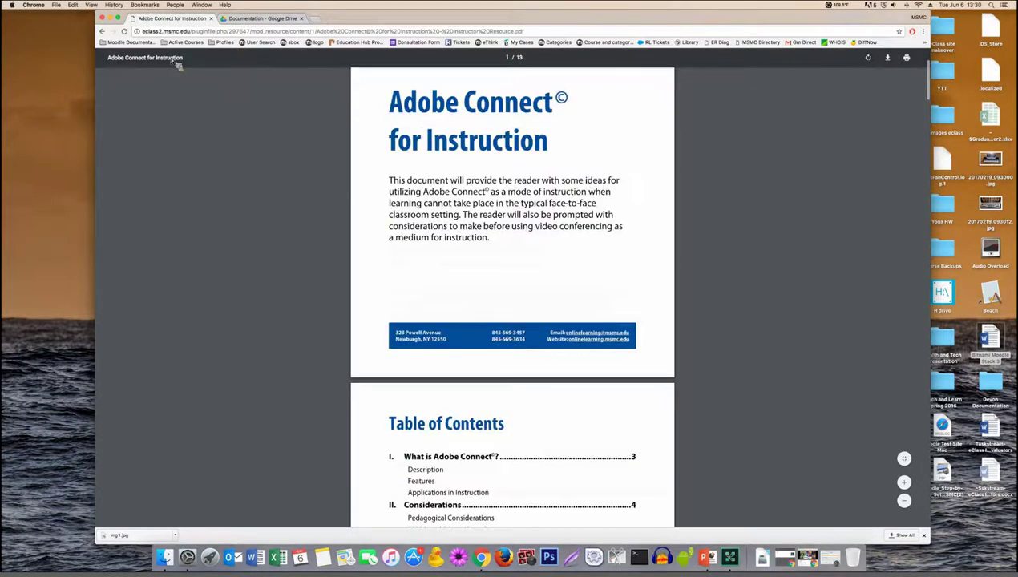
scroll(184, 74, "down", 2)
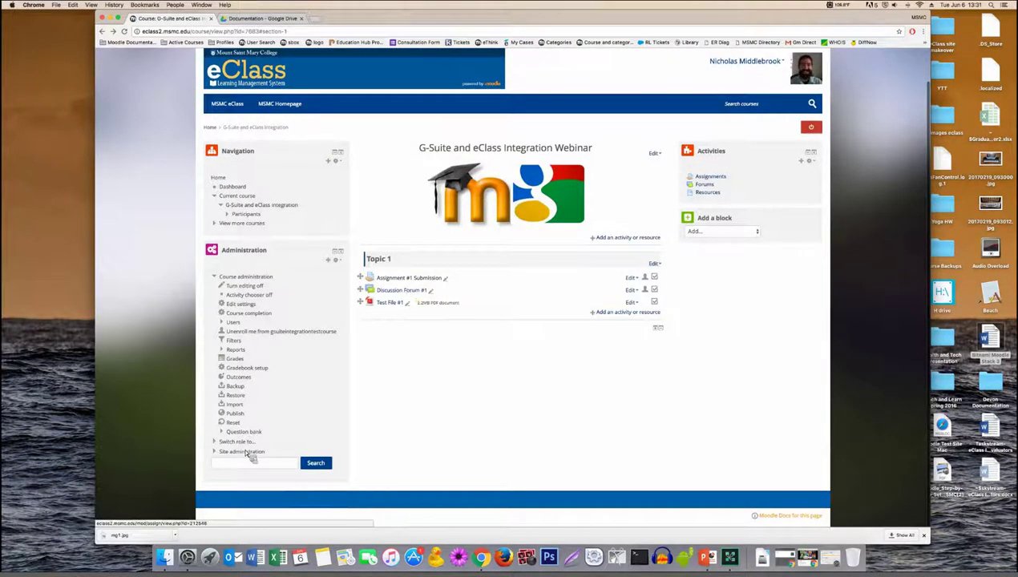
Step: Switch the course to the Student role and open Assignment #1 Submission
left_click(287, 440)
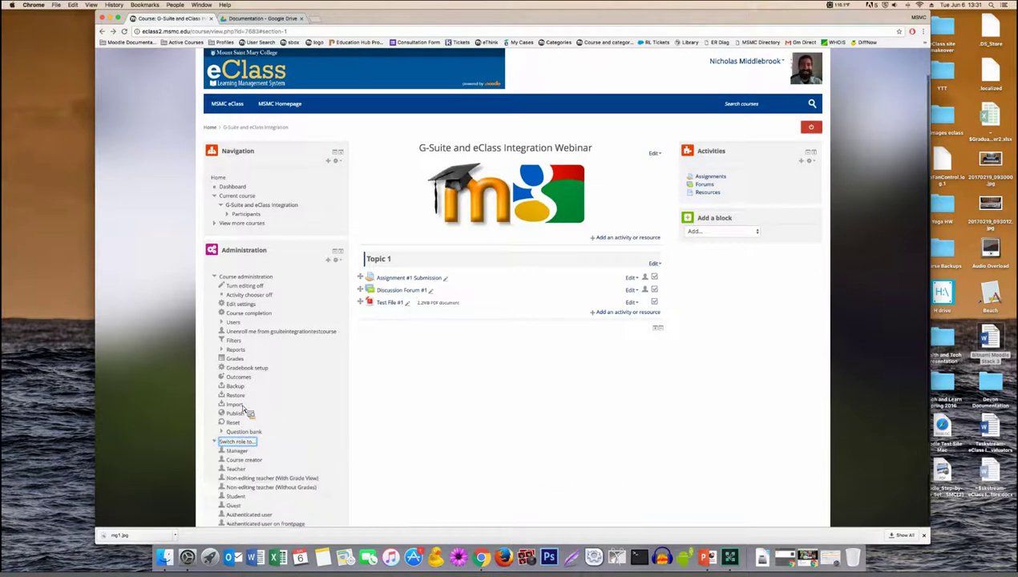
scroll(357, 399, "down", 3)
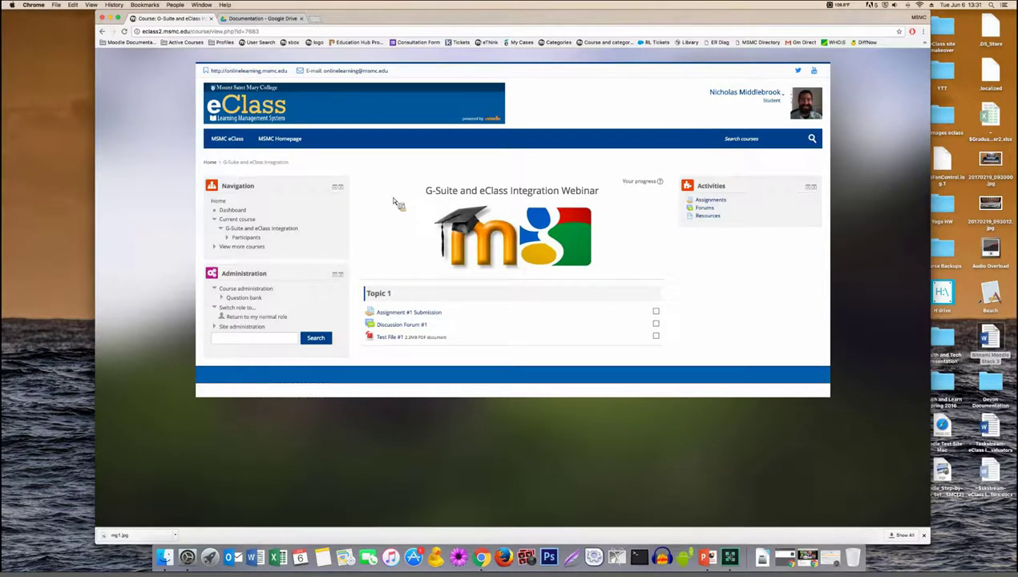
left_click(392, 316)
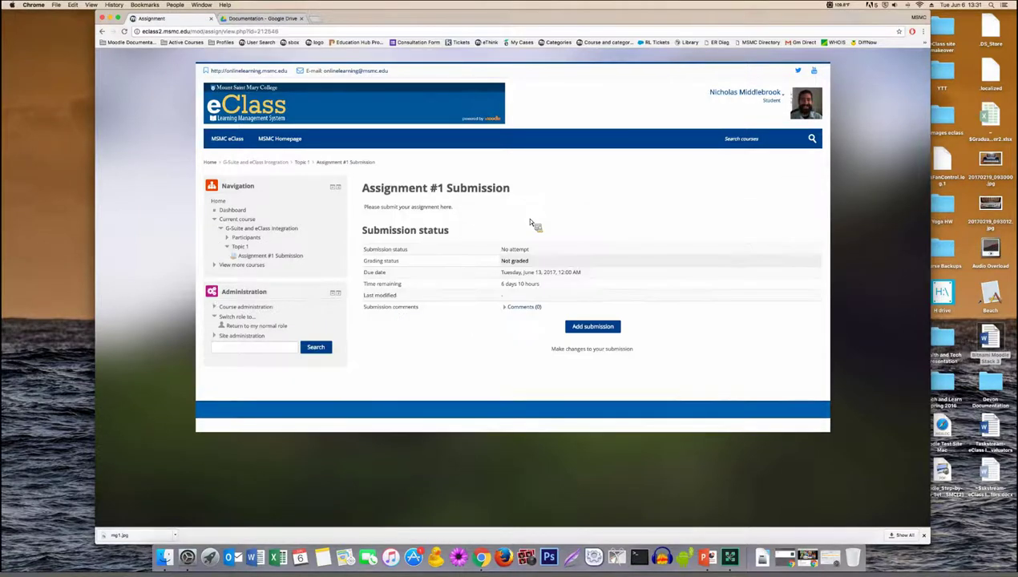
Step: Add a new submission for Assignment #1 and bring up the File submissions file picker
left_click(594, 331)
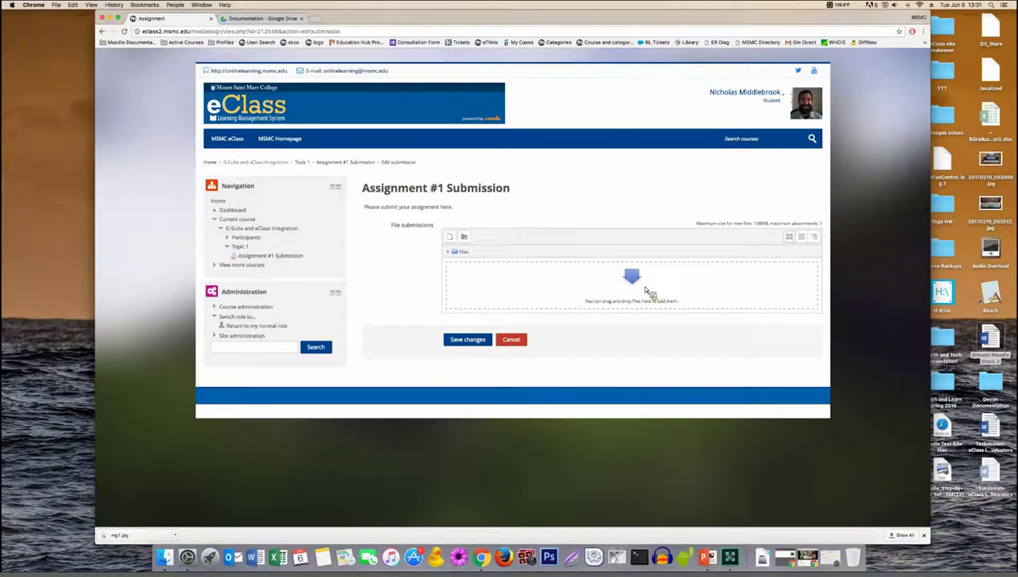
left_click(452, 240)
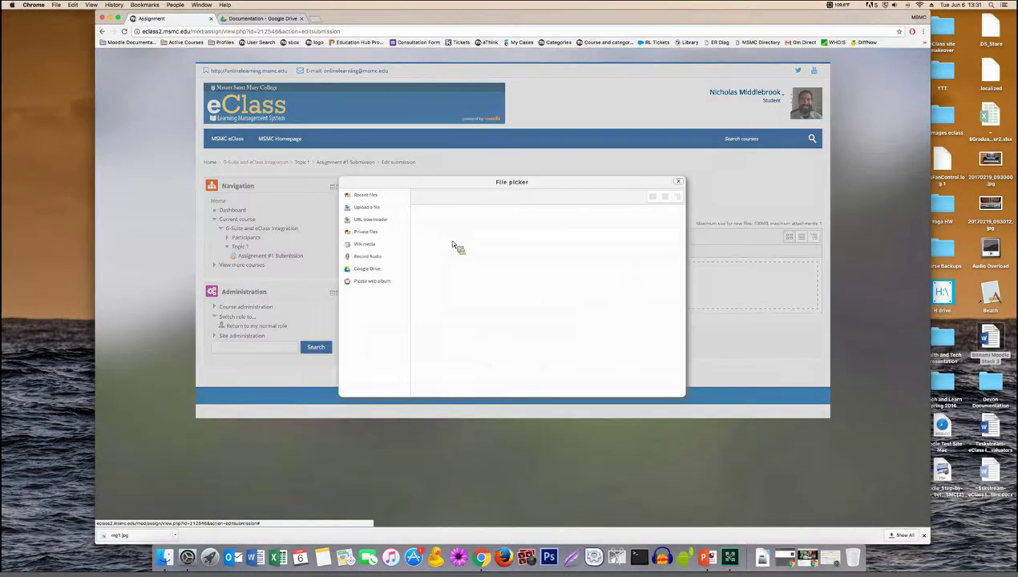
Step: Load Google Drive in the file picker, signing out and back in to the account
left_click(390, 272)
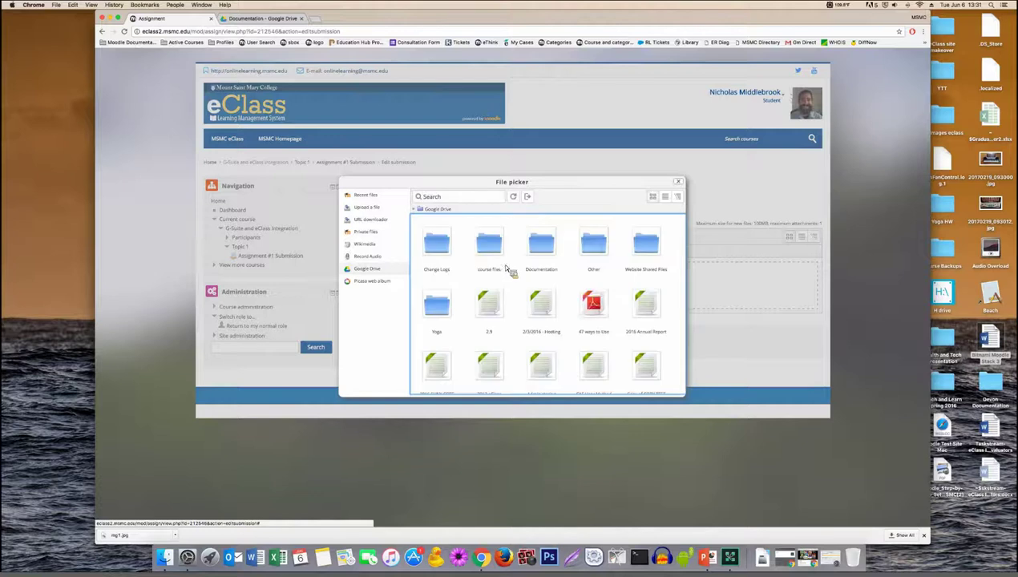
left_click(529, 197)
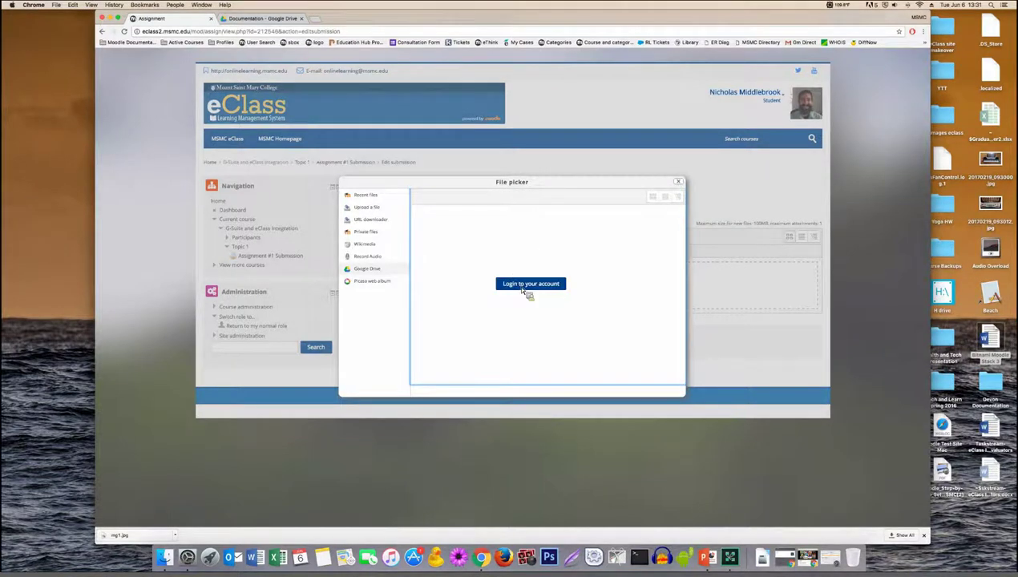
left_click(523, 285)
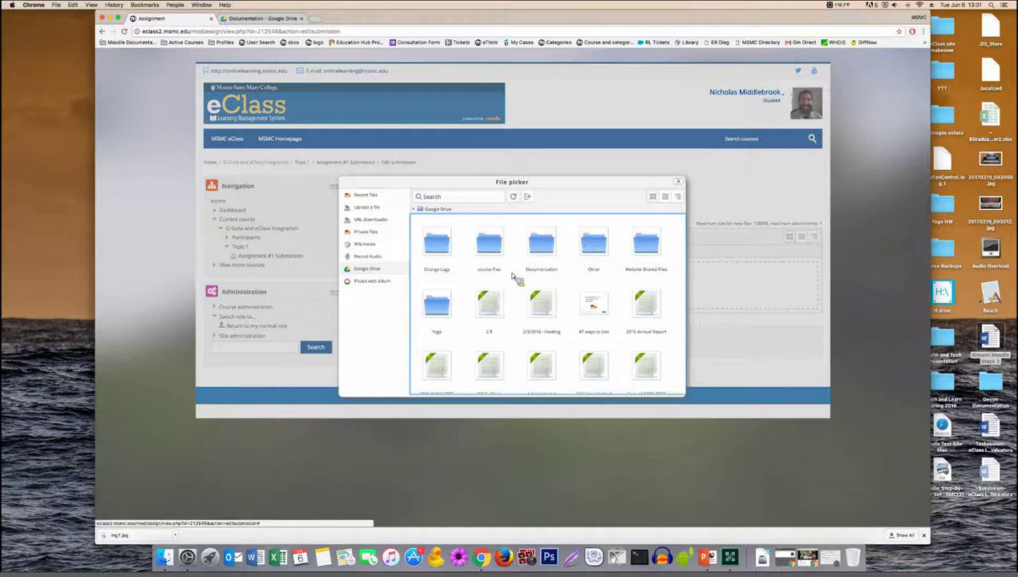
Step: Attach 'Adding Grade Items in Gradebook' from the Documentation folder and save the submission
left_click(513, 275)
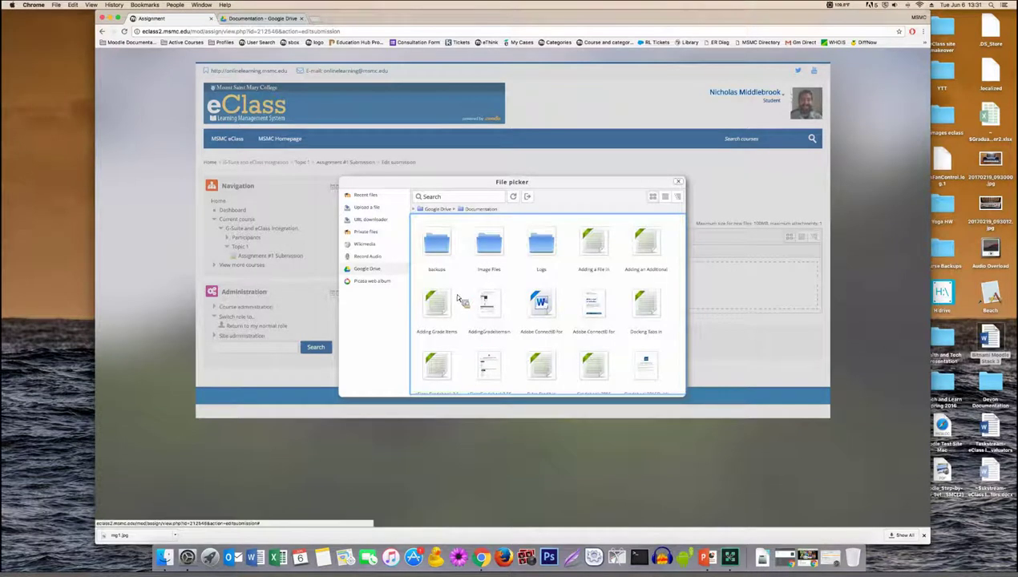
scroll(481, 312, "down", 2)
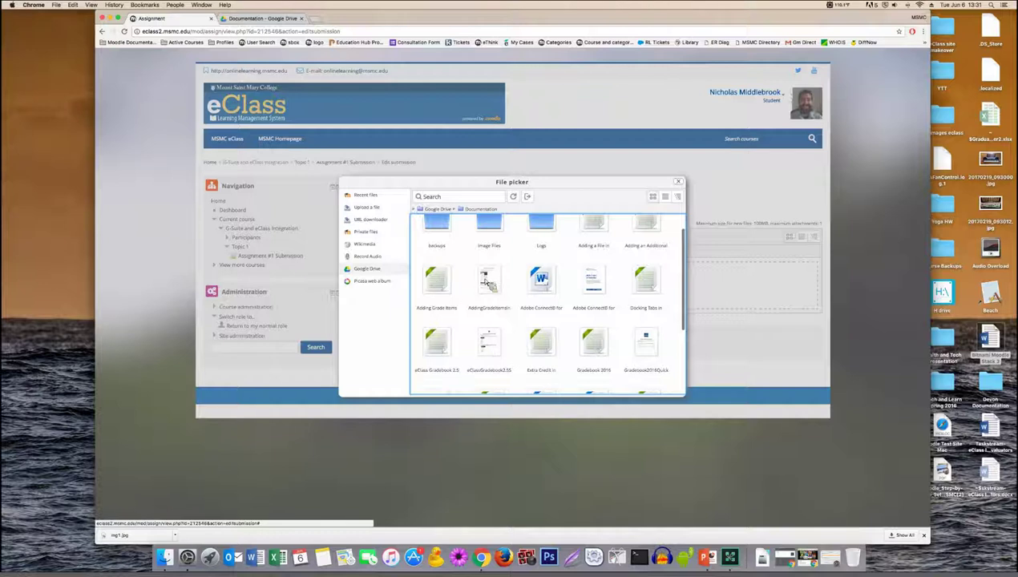
left_click(542, 280)
left_click(530, 270)
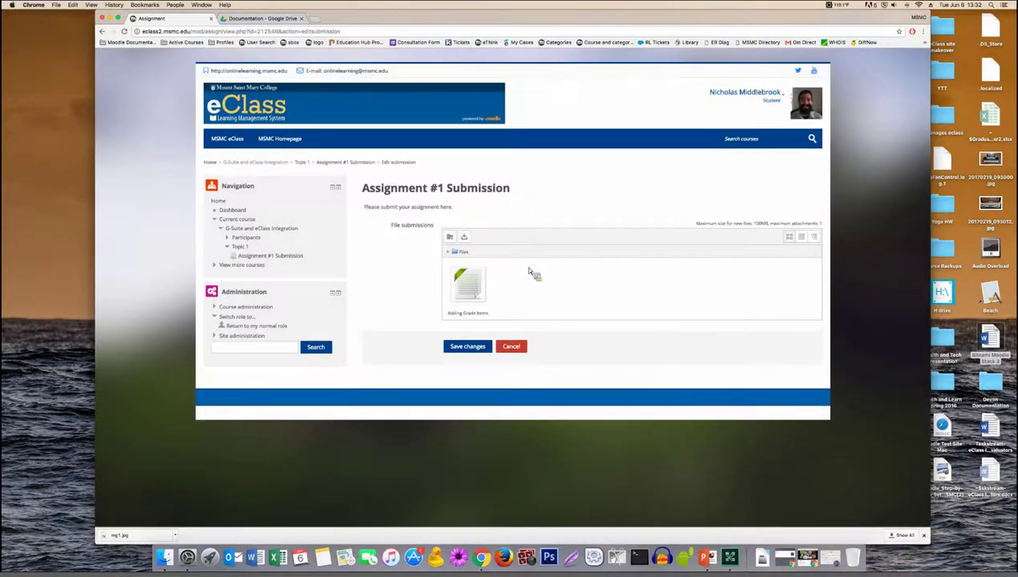
left_click(477, 349)
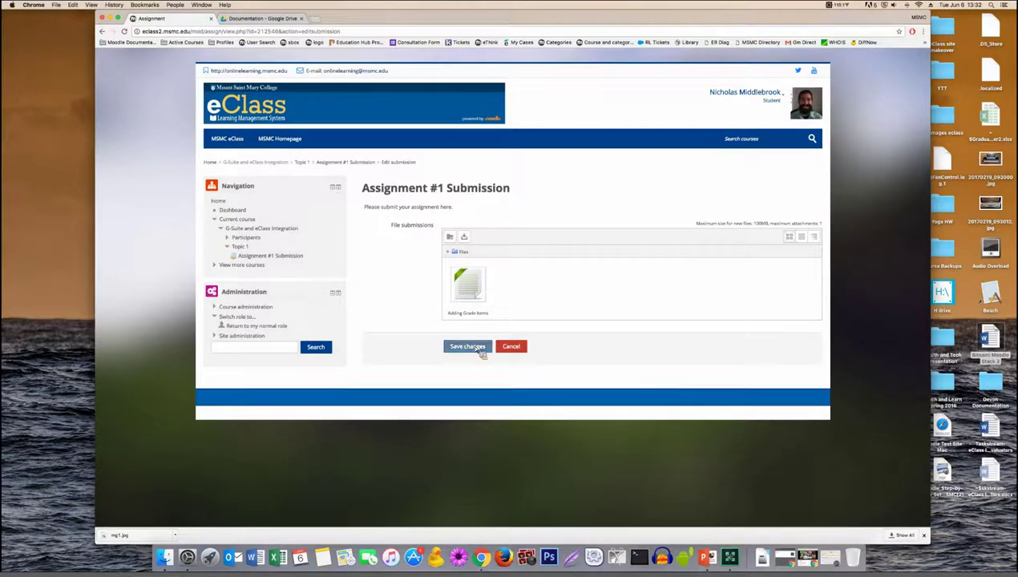